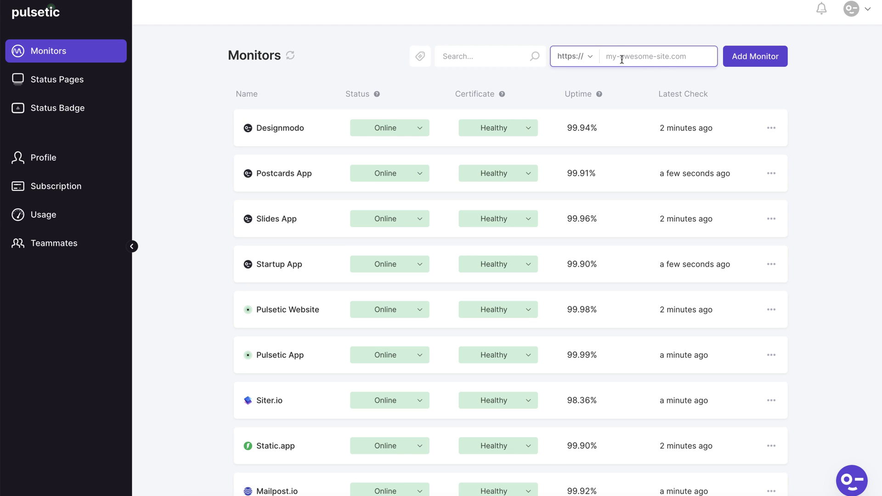
- Add youtube.com as a new monitor so it heads the Monitors list
{"action": "type", "text": "youtube.com"}
{"action": "key", "text": "Return"}
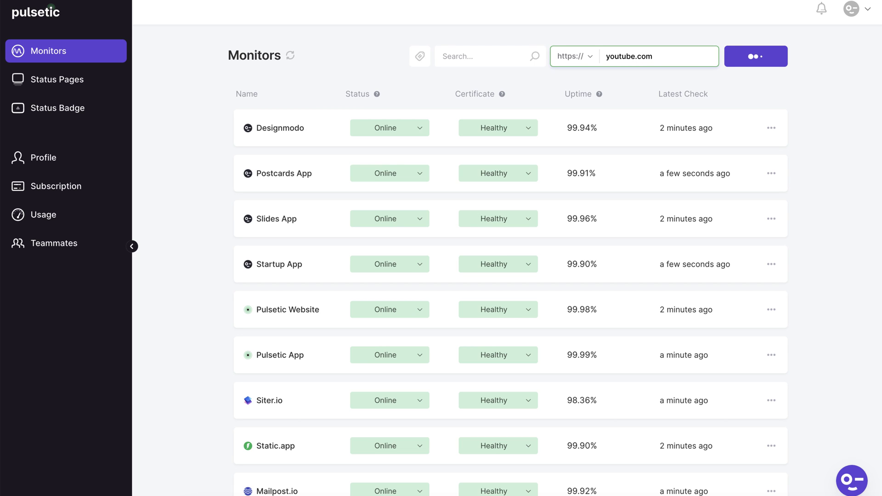
{"action": "left_click", "coordinate": [813, 99]}
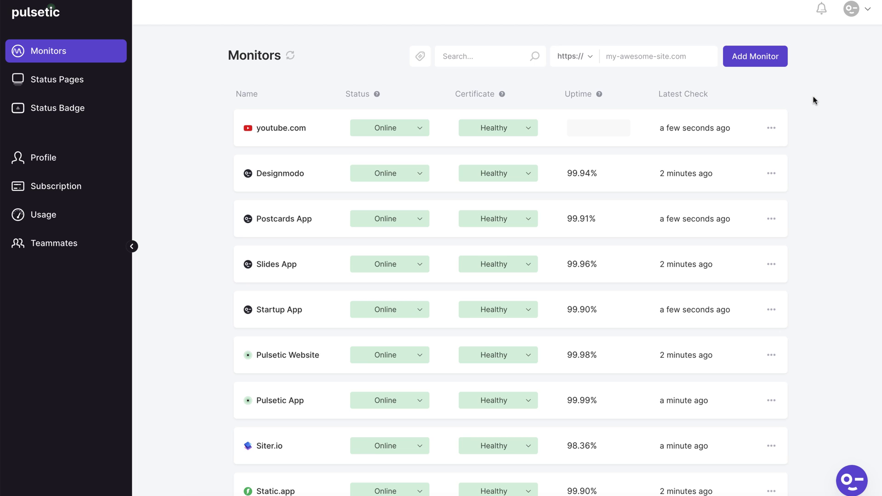
- Open Designmodo and review its checking locations, the Nuremberg check details and the locations map
{"action": "left_click", "coordinate": [278, 177]}
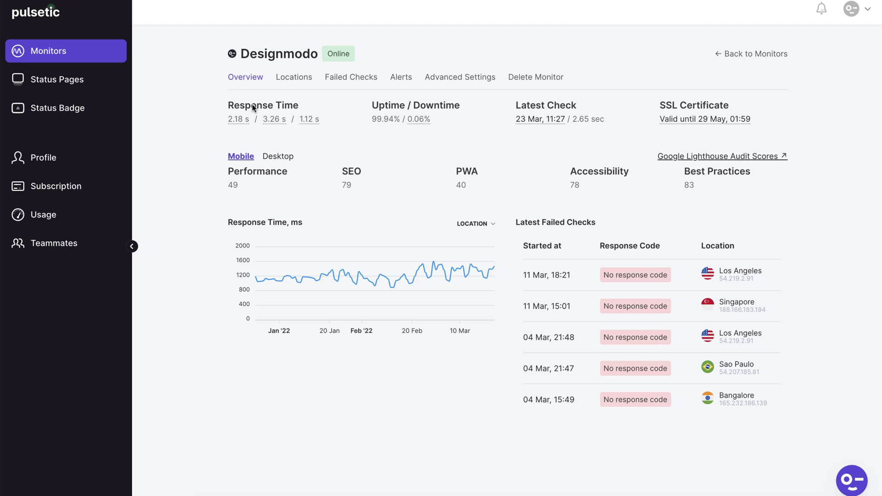
{"action": "left_click", "coordinate": [285, 82]}
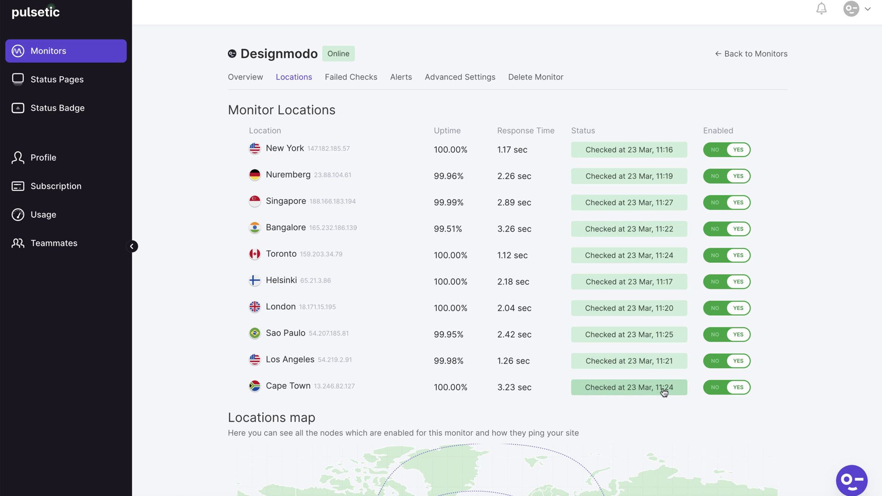
{"action": "left_click", "coordinate": [669, 182]}
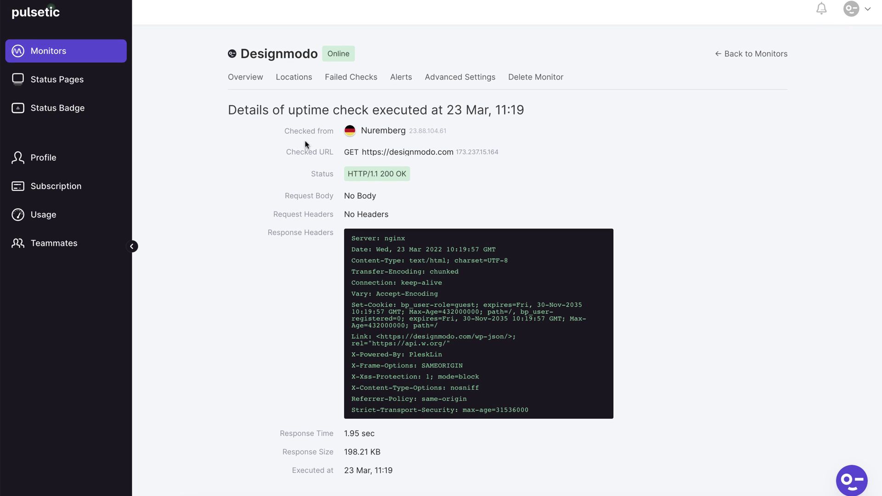
{"action": "left_click", "coordinate": [306, 81]}
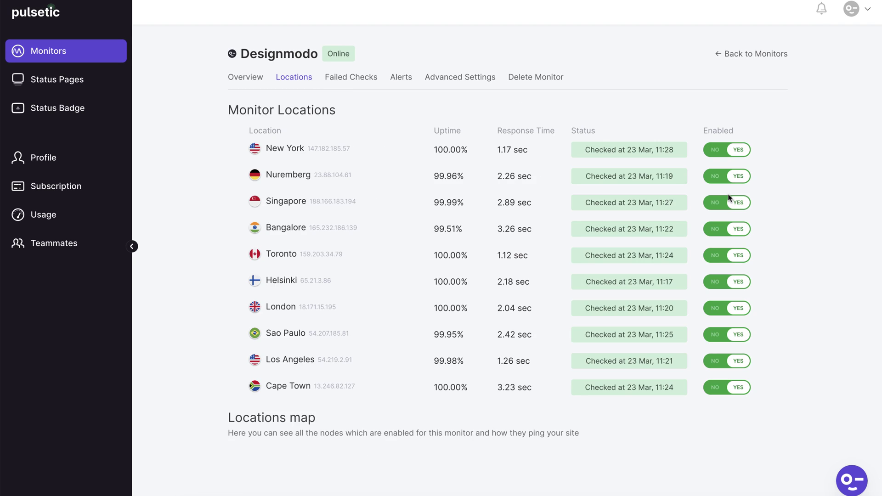
{"action": "scroll", "coordinate": [730, 198], "scroll_direction": "down", "scroll_amount": 5}
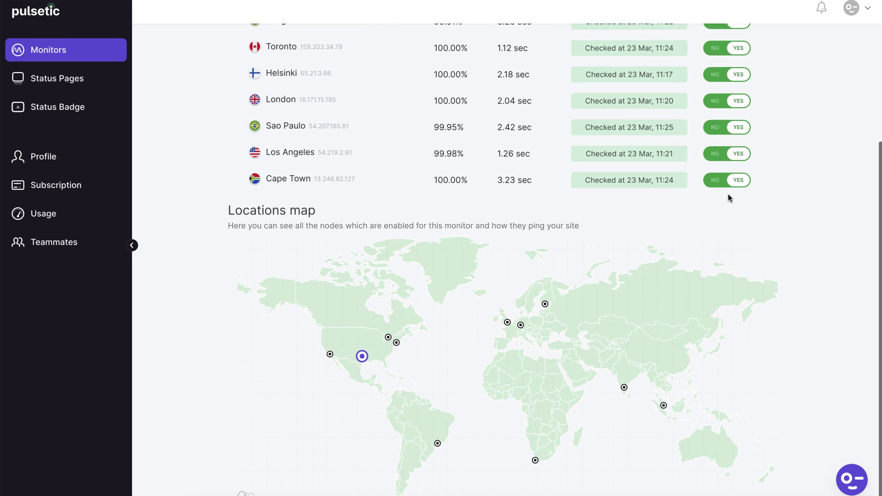
{"action": "scroll", "coordinate": [730, 199], "scroll_direction": "up", "scroll_amount": 5}
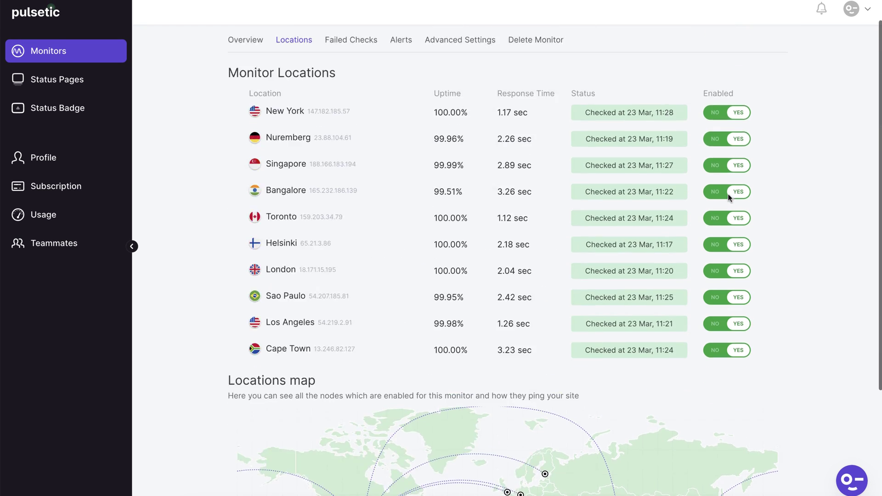
- Inspect the 11 Mar, 18:21 Los Angeles failure, then return to the Failed Checks list
{"action": "left_click", "coordinate": [355, 83]}
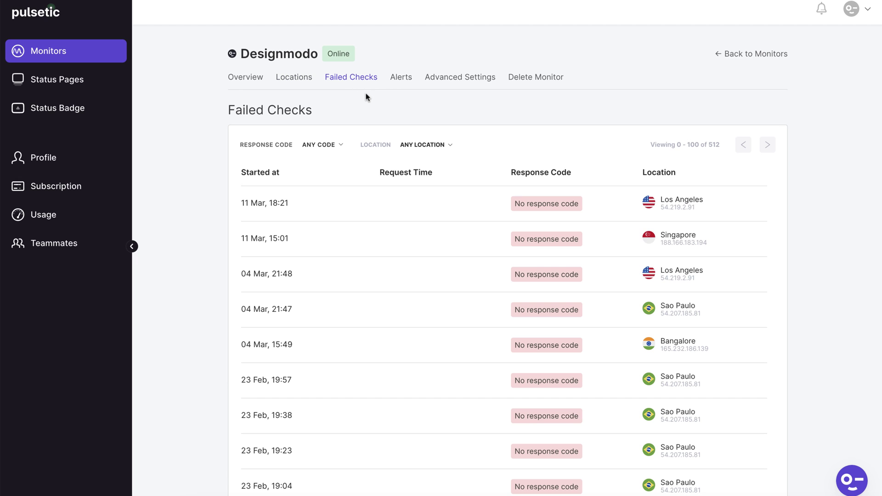
{"action": "mouse_move", "coordinate": [542, 205]}
{"action": "left_click", "coordinate": [321, 205]}
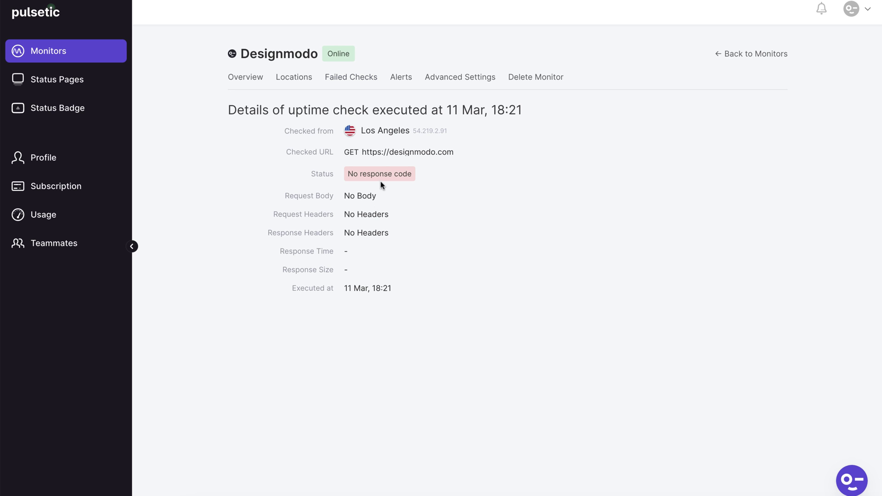
{"action": "mouse_move", "coordinate": [382, 178]}
{"action": "left_click", "coordinate": [364, 86]}
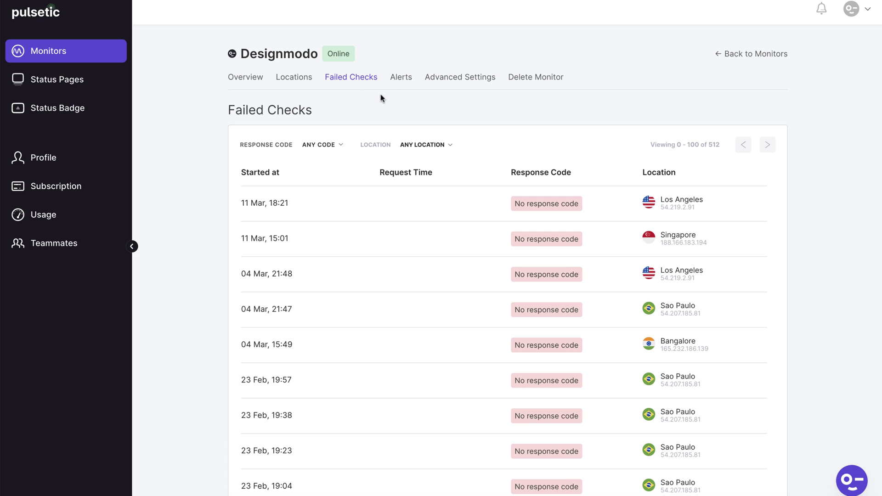
- Review Email, SMS/Calls, Slack, Telegram, Twilio SMS/Voice, Webhook and SIGNL4 alerts, then Advanced Settings
{"action": "left_click", "coordinate": [394, 80]}
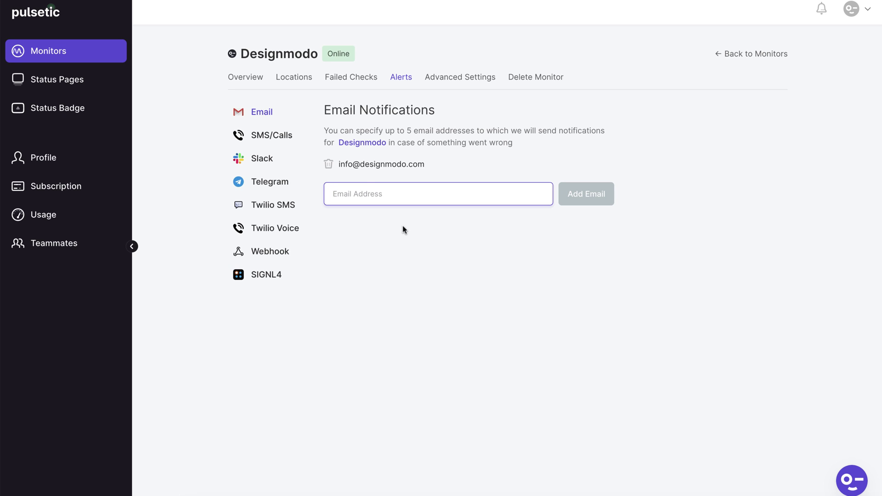
{"action": "left_click", "coordinate": [273, 137]}
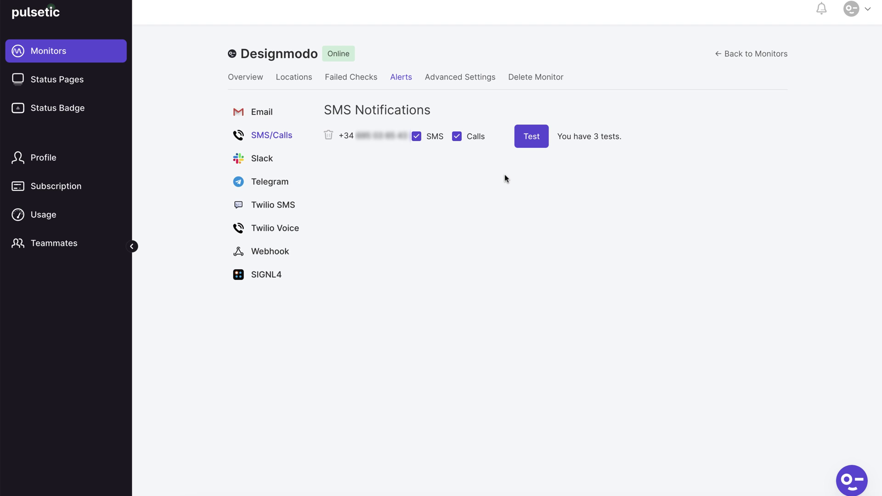
{"action": "left_click", "coordinate": [252, 161]}
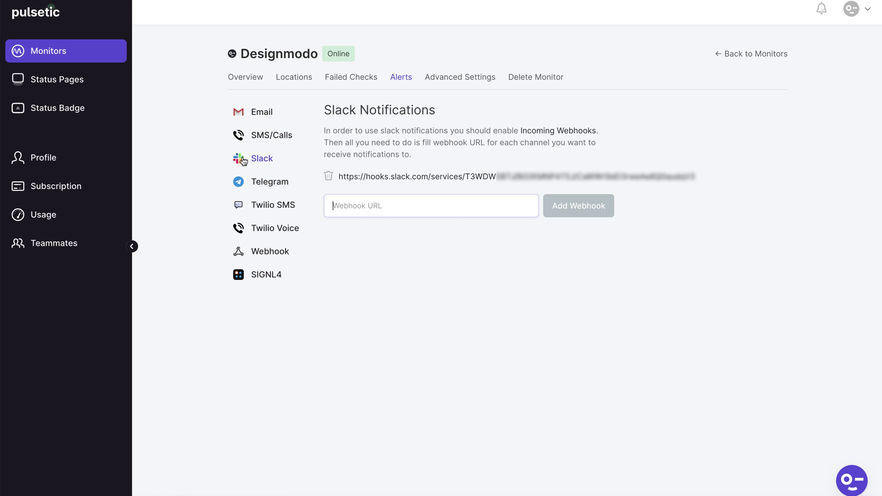
{"action": "left_click", "coordinate": [276, 183]}
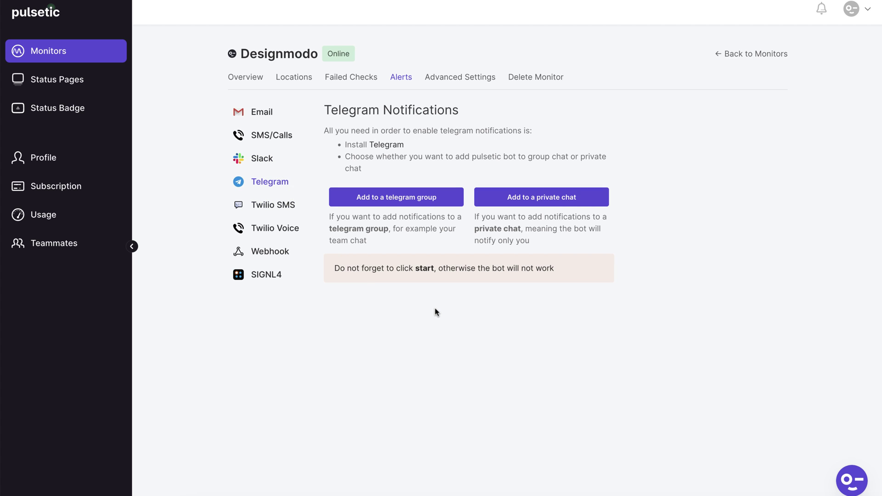
{"action": "left_click", "coordinate": [286, 210]}
{"action": "left_click", "coordinate": [290, 231]}
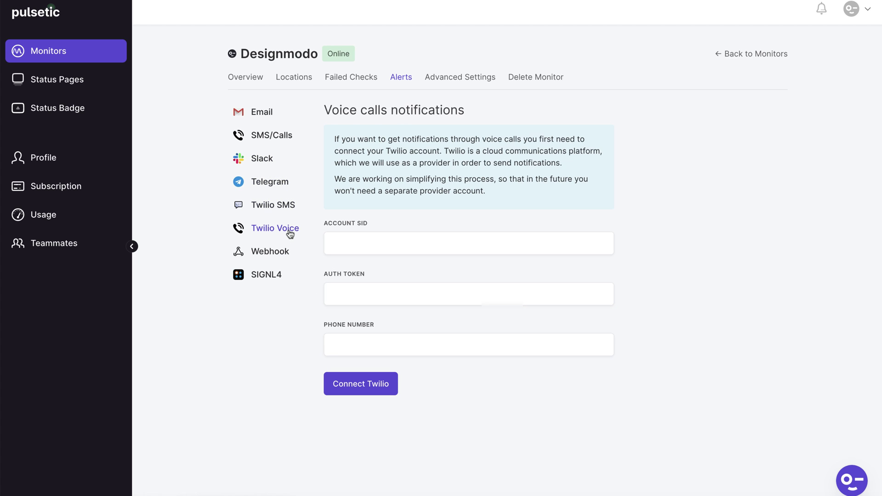
{"action": "left_click", "coordinate": [285, 258]}
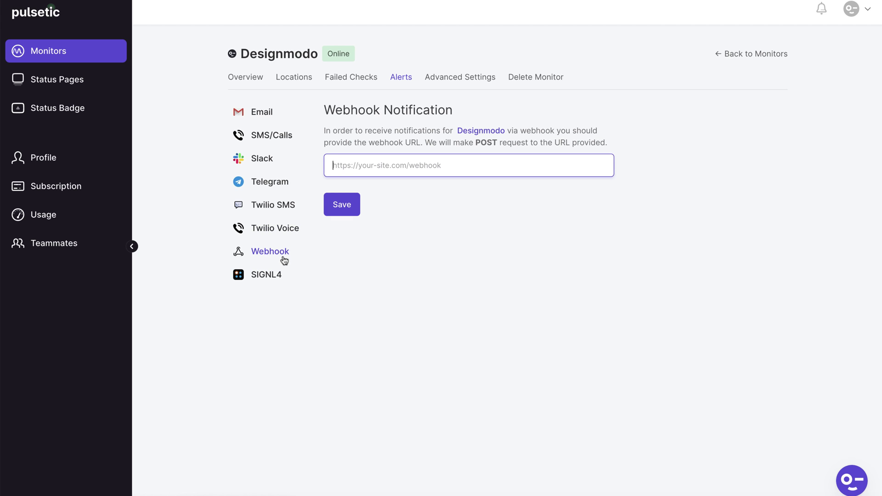
{"action": "left_click", "coordinate": [285, 275]}
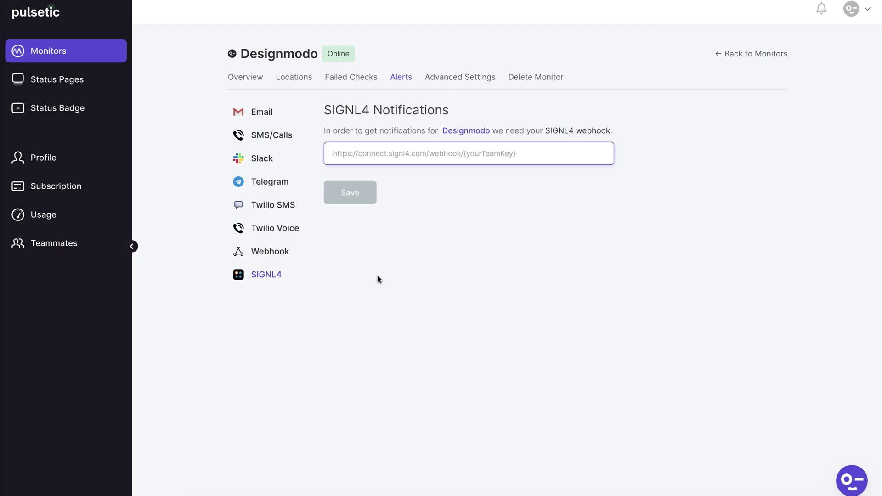
{"action": "left_click", "coordinate": [437, 85]}
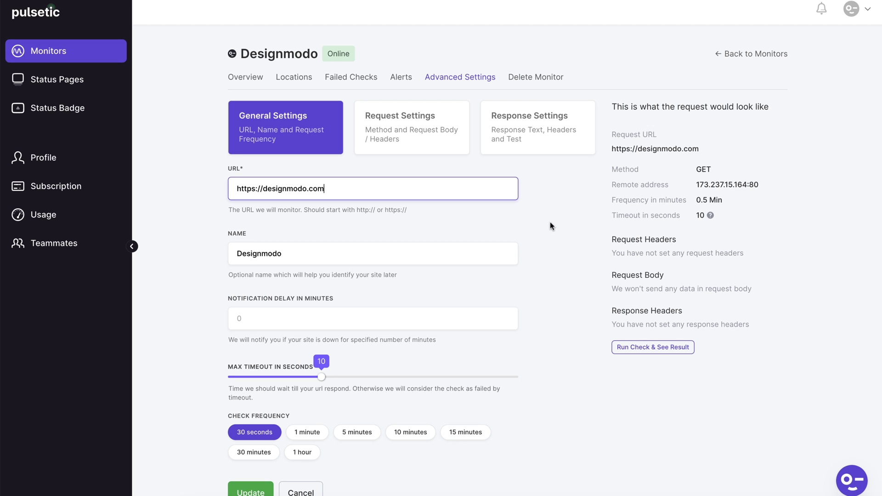
- Try the Raw, JSON and Form Params request body types, then view Response Settings
{"action": "scroll", "coordinate": [551, 226], "scroll_direction": "down", "scroll_amount": 1}
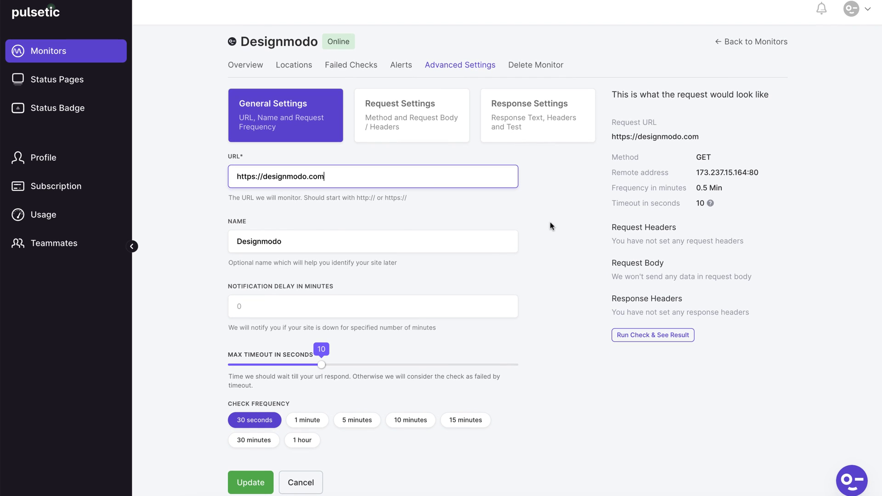
{"action": "left_click", "coordinate": [243, 311]}
{"action": "left_click", "coordinate": [361, 137]}
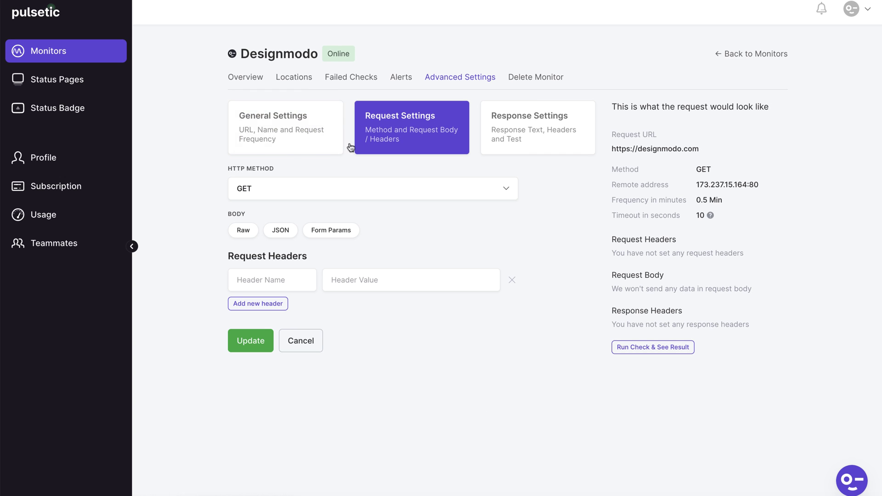
{"action": "left_click", "coordinate": [243, 234]}
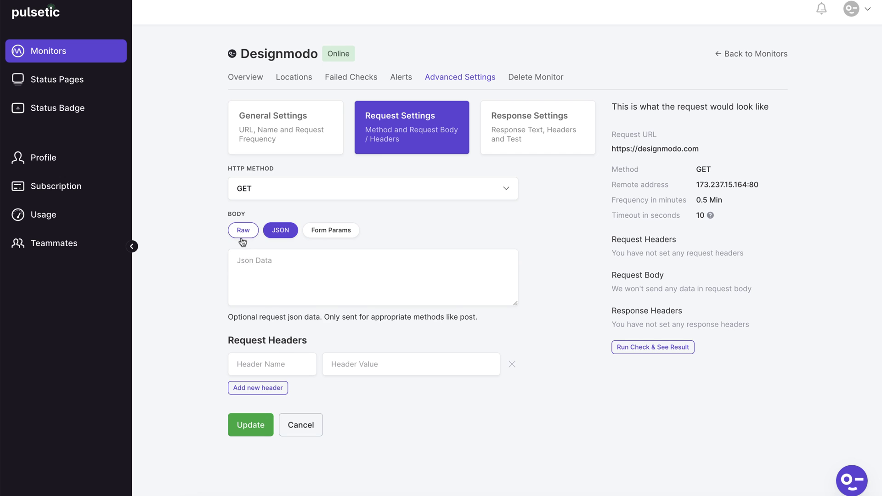
{"action": "left_click", "coordinate": [330, 231]}
{"action": "left_click", "coordinate": [243, 230]}
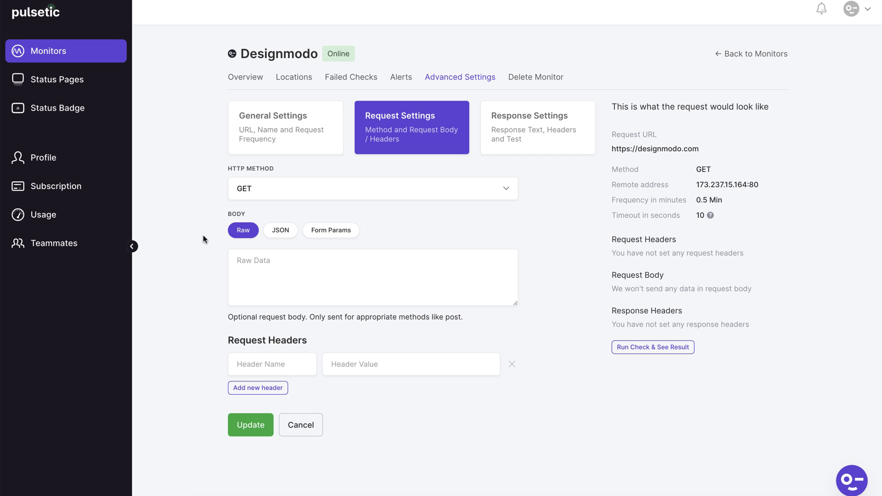
{"action": "left_click", "coordinate": [500, 151]}
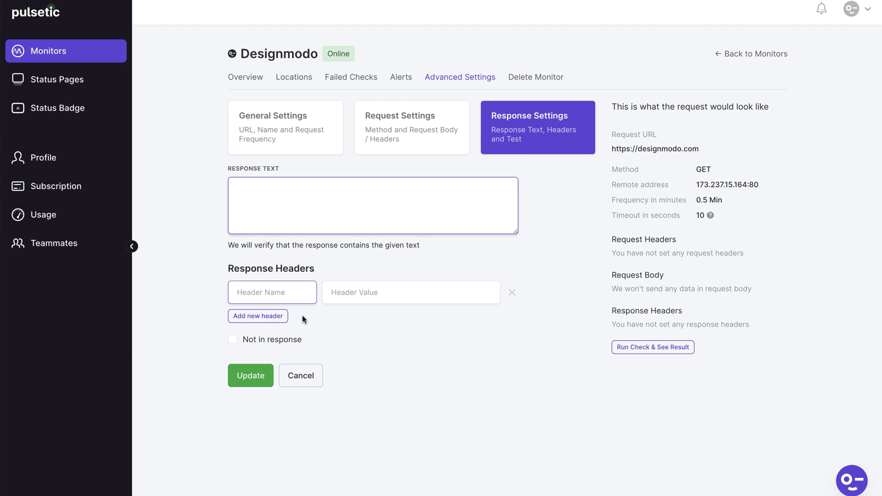
- Preview the Designmodo and Siter.io public status pages, including their incident history
{"action": "left_click", "coordinate": [540, 78]}
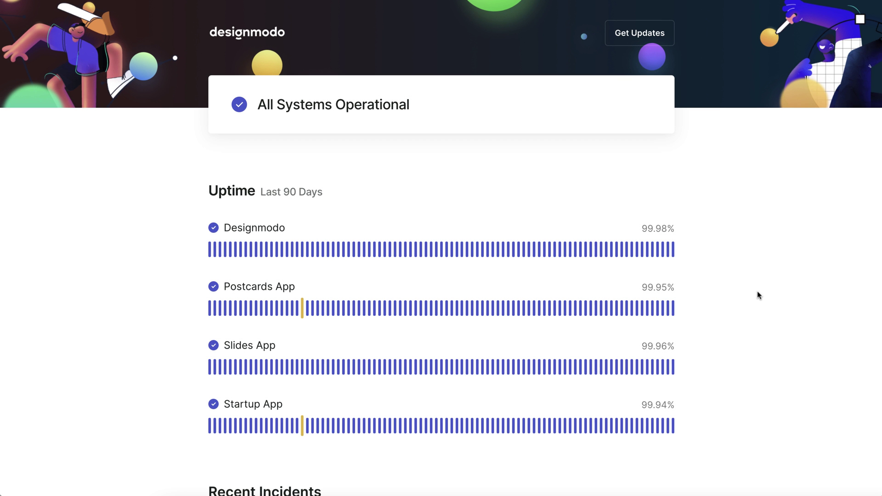
{"action": "scroll", "coordinate": [758, 291], "scroll_direction": "down", "scroll_amount": 3}
{"action": "left_click", "coordinate": [275, 467]}
{"action": "scroll", "coordinate": [146, 312], "scroll_direction": "down", "scroll_amount": 2}
{"action": "scroll", "coordinate": [146, 312], "scroll_direction": "up", "scroll_amount": 2}
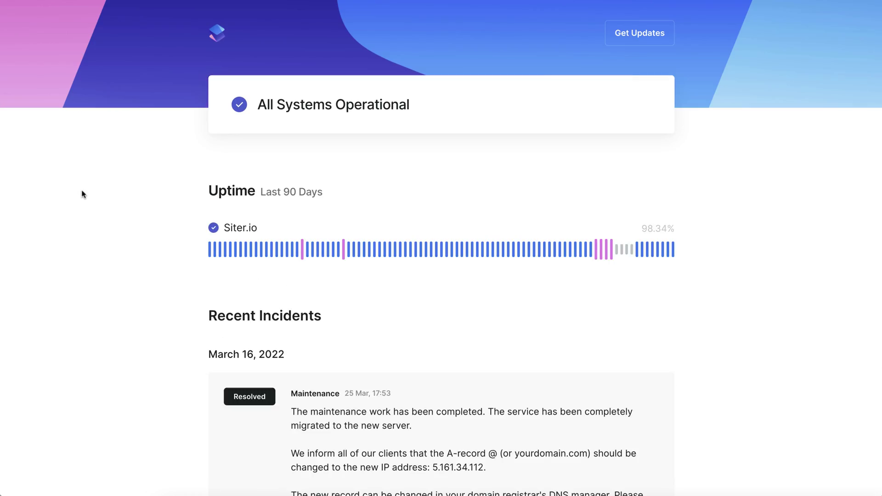
{"action": "scroll", "coordinate": [83, 194], "scroll_direction": "down", "scroll_amount": 20}
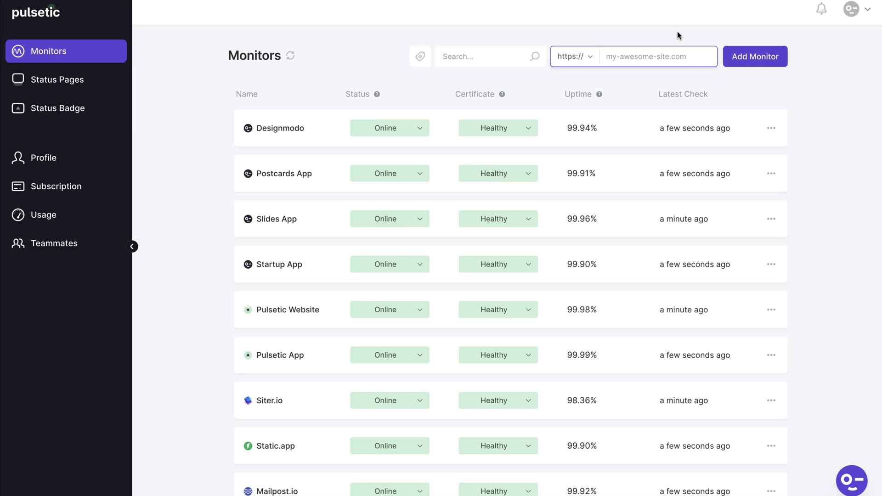
- Open the Designmodo status page, scroll through its General Settings, then view its three incidents
{"action": "left_click", "coordinate": [106, 77]}
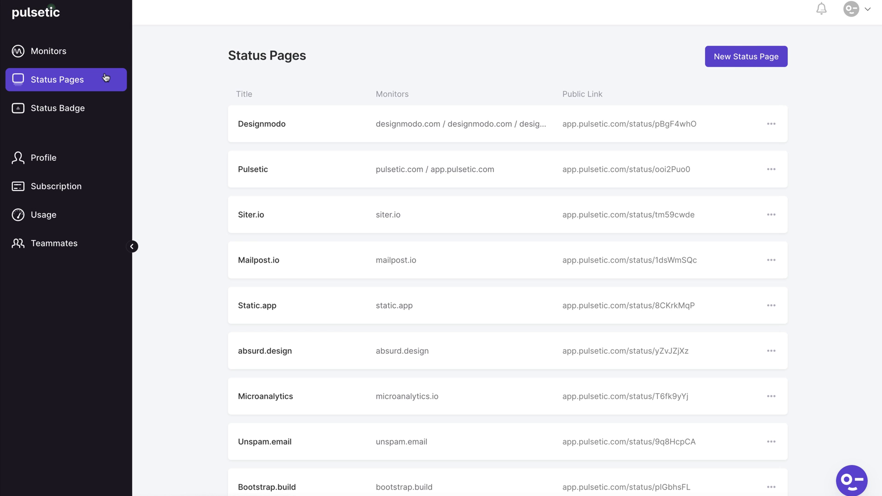
{"action": "left_click", "coordinate": [253, 124]}
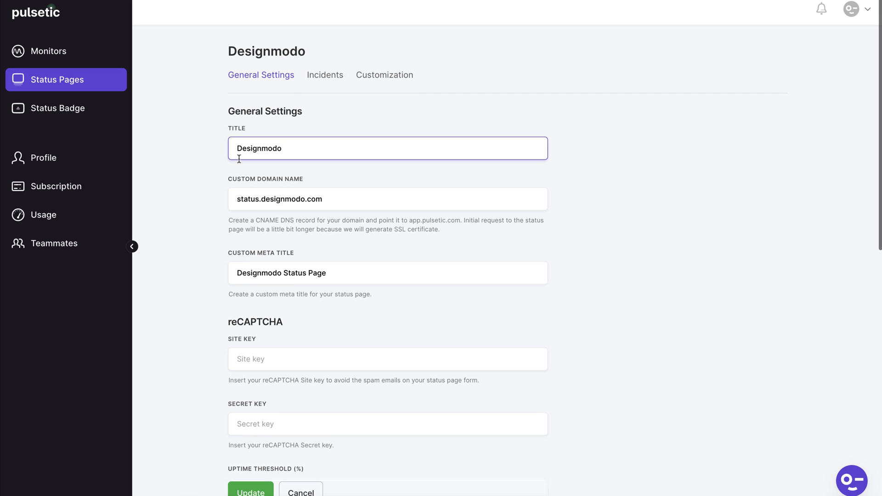
{"action": "scroll", "coordinate": [235, 156], "scroll_direction": "down", "scroll_amount": 1}
{"action": "left_click", "coordinate": [270, 149]}
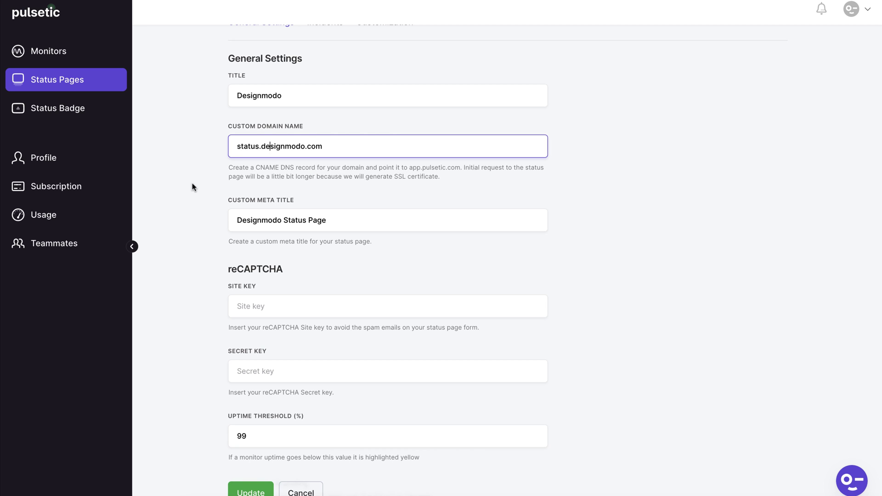
{"action": "scroll", "coordinate": [215, 183], "scroll_direction": "down", "scroll_amount": 1}
{"action": "scroll", "coordinate": [214, 183], "scroll_direction": "down", "scroll_amount": 2}
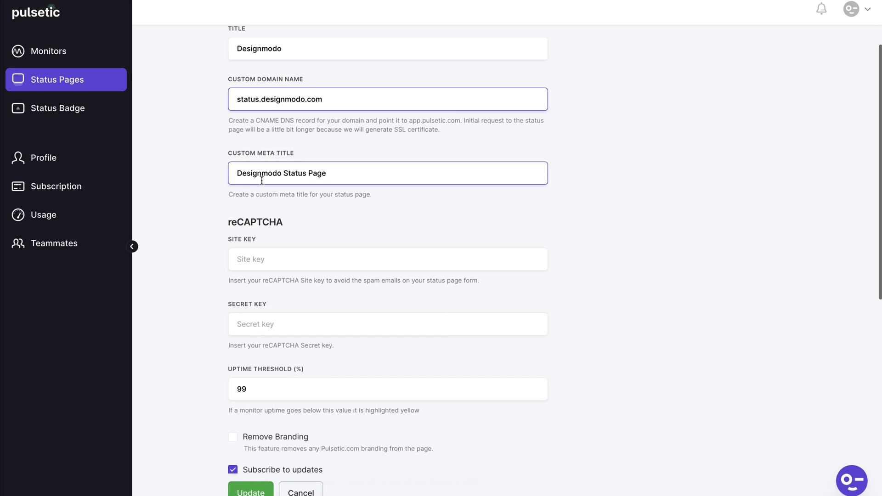
{"action": "scroll", "coordinate": [196, 172], "scroll_direction": "down", "scroll_amount": 4}
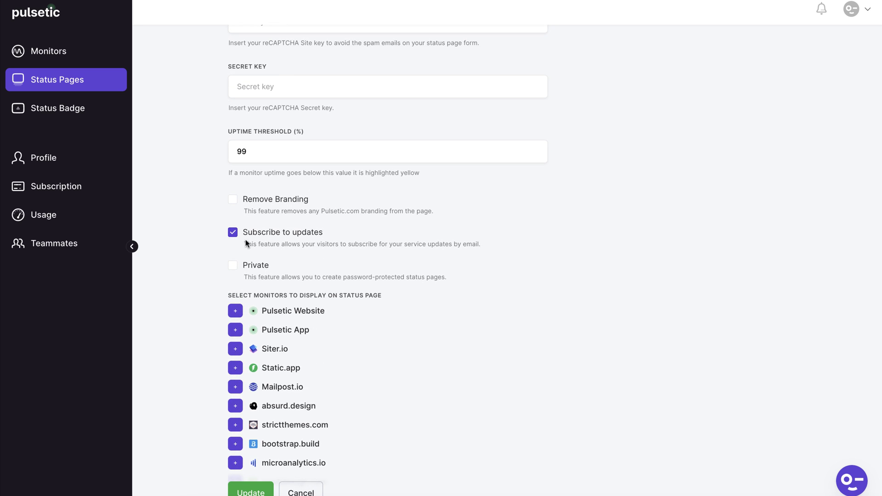
{"action": "scroll", "coordinate": [216, 256], "scroll_direction": "down", "scroll_amount": 4}
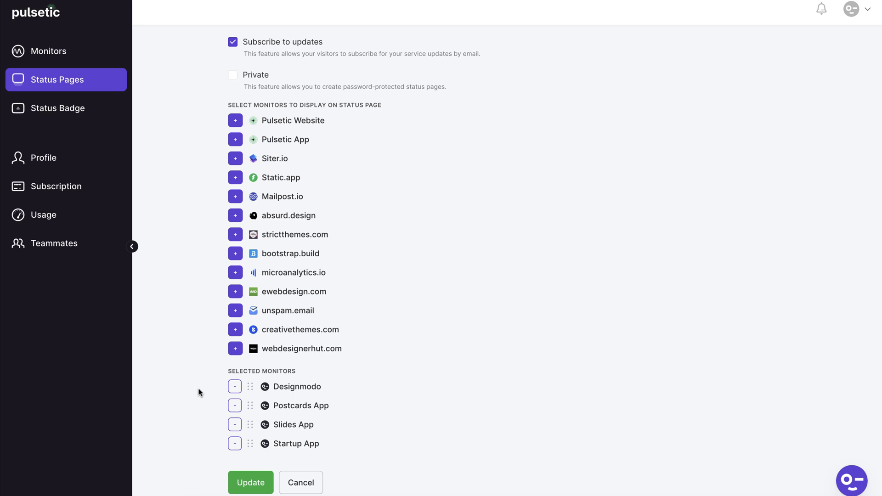
{"action": "scroll", "coordinate": [199, 392], "scroll_direction": "up", "scroll_amount": 15}
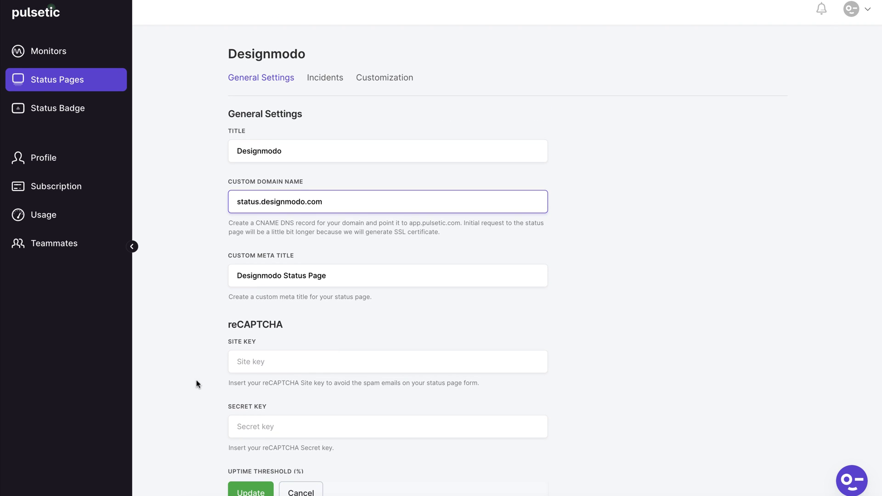
{"action": "left_click", "coordinate": [331, 82]}
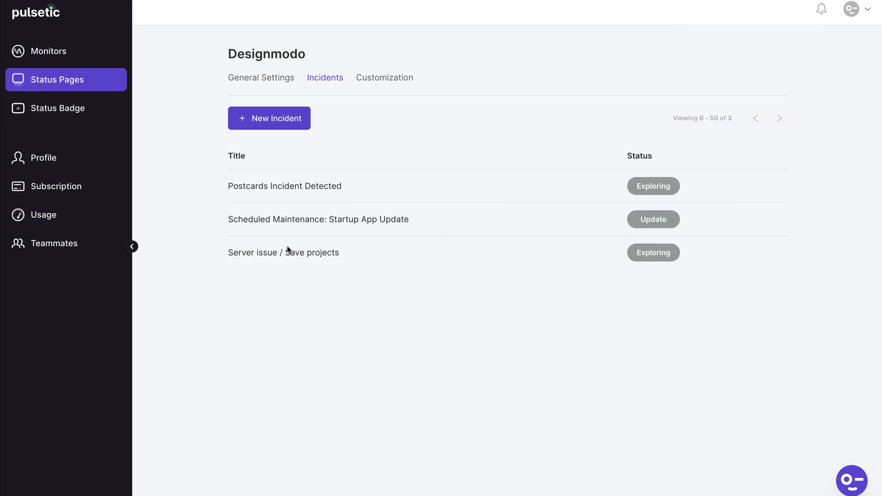
- Open Postcards Incident Detected, review its history, and move its status through Identified and Update to Resolved
{"action": "left_click", "coordinate": [282, 198]}
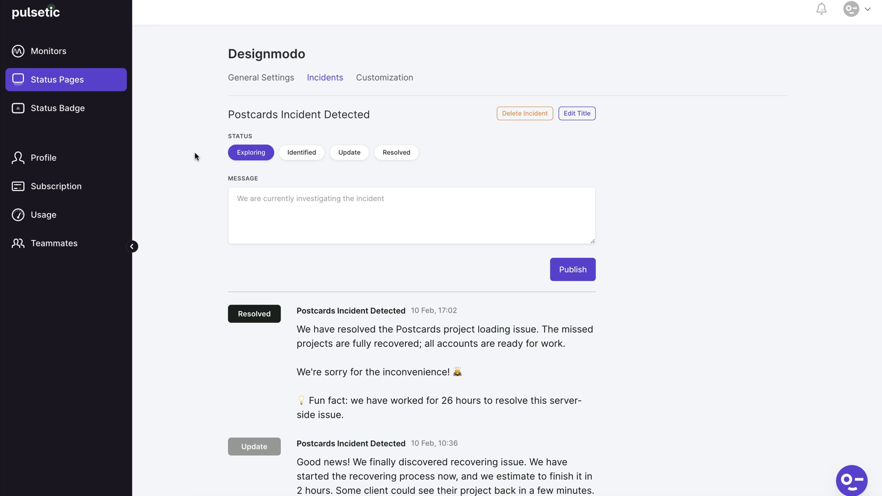
{"action": "scroll", "coordinate": [197, 156], "scroll_direction": "down", "scroll_amount": 5}
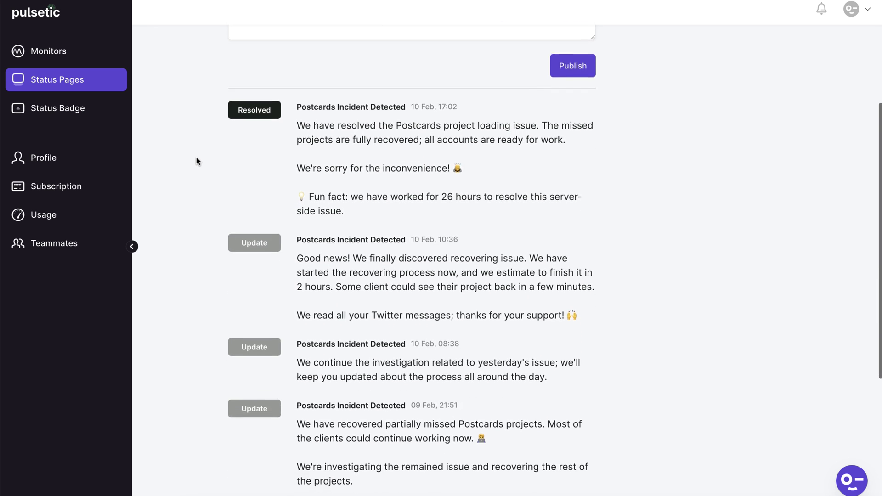
{"action": "scroll", "coordinate": [197, 161], "scroll_direction": "down", "scroll_amount": 6}
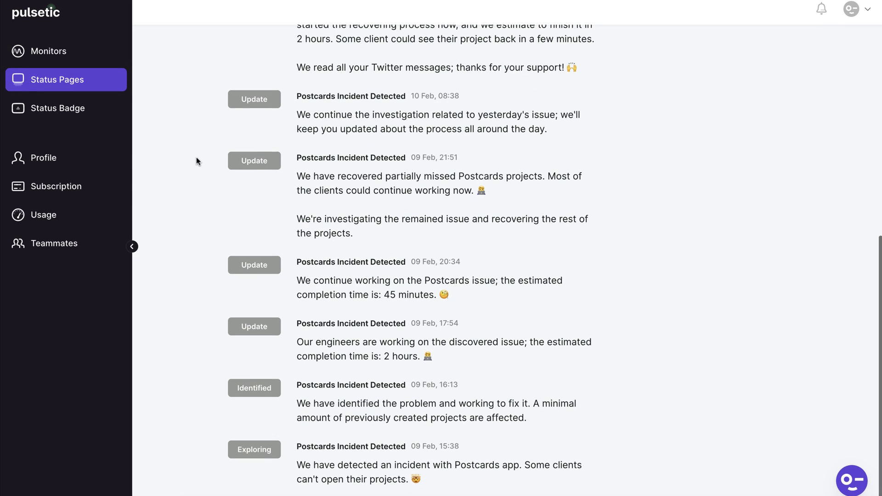
{"action": "scroll", "coordinate": [198, 161], "scroll_direction": "up", "scroll_amount": 11}
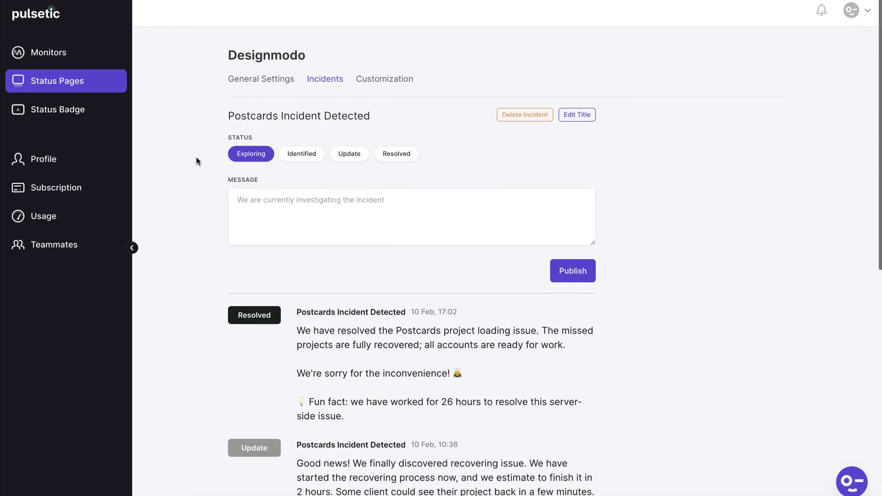
{"action": "left_click", "coordinate": [307, 157]}
{"action": "left_click", "coordinate": [345, 157]}
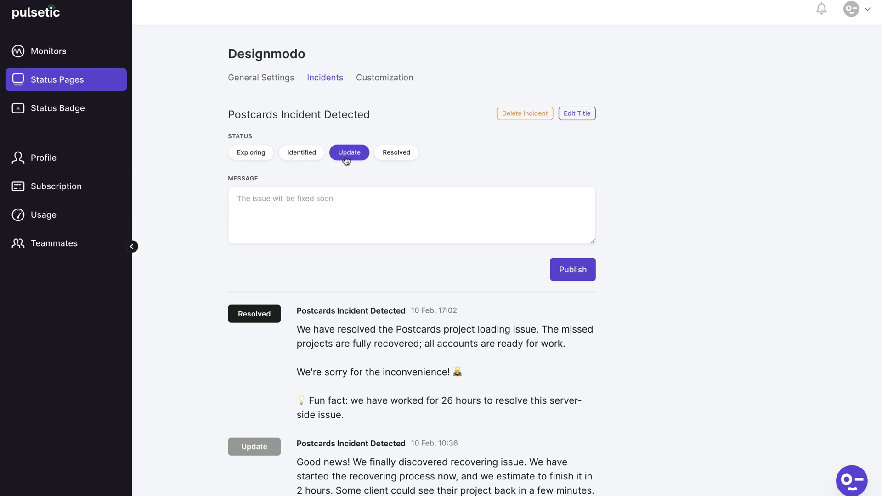
{"action": "left_click", "coordinate": [385, 156]}
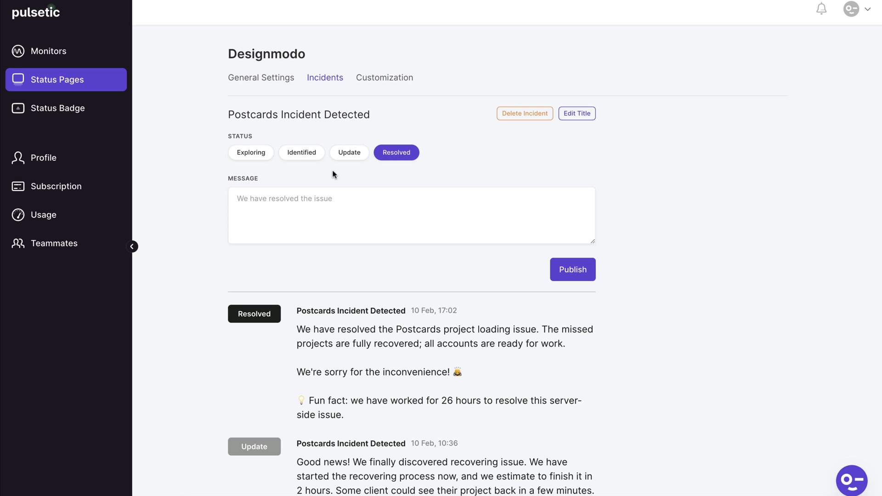
- Expand the status page's General Customization settings and look through them
{"action": "left_click", "coordinate": [384, 83]}
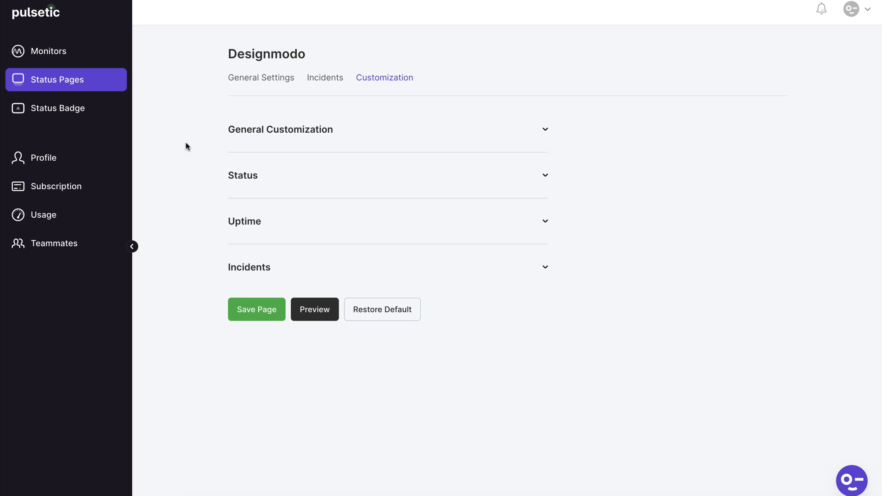
{"action": "left_click", "coordinate": [232, 130]}
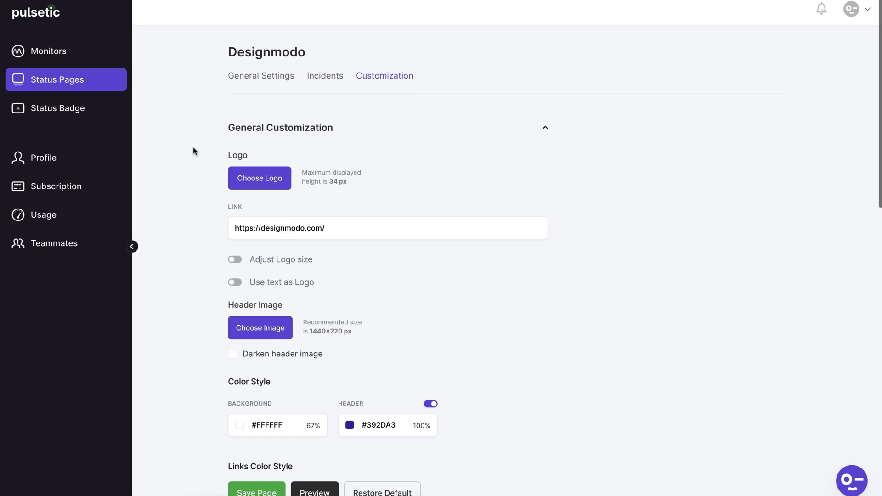
{"action": "scroll", "coordinate": [193, 148], "scroll_direction": "down", "scroll_amount": 2}
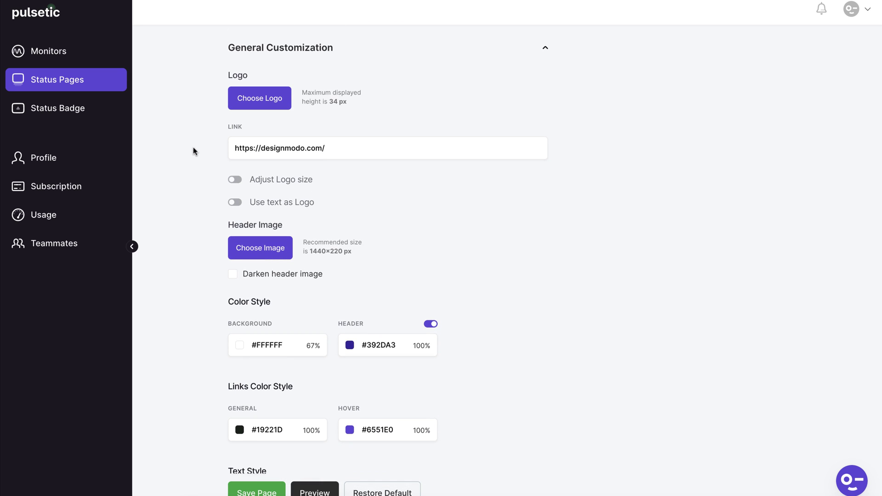
{"action": "scroll", "coordinate": [193, 148], "scroll_direction": "up", "scroll_amount": 2}
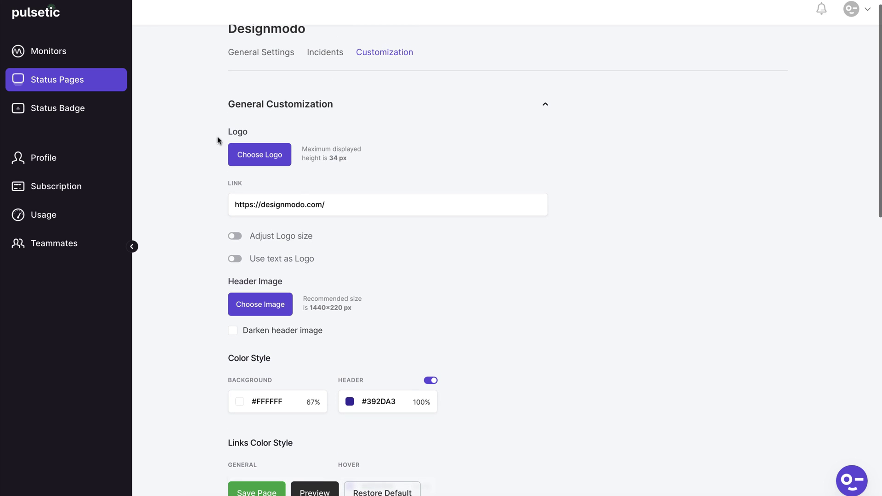
{"action": "scroll", "coordinate": [199, 203], "scroll_direction": "down", "scroll_amount": 1}
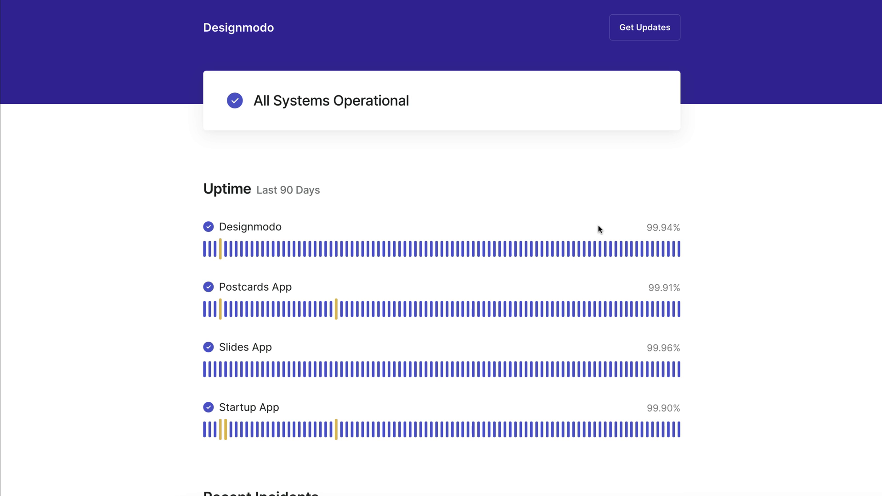
{"action": "key", "text": "ctrl+w"}
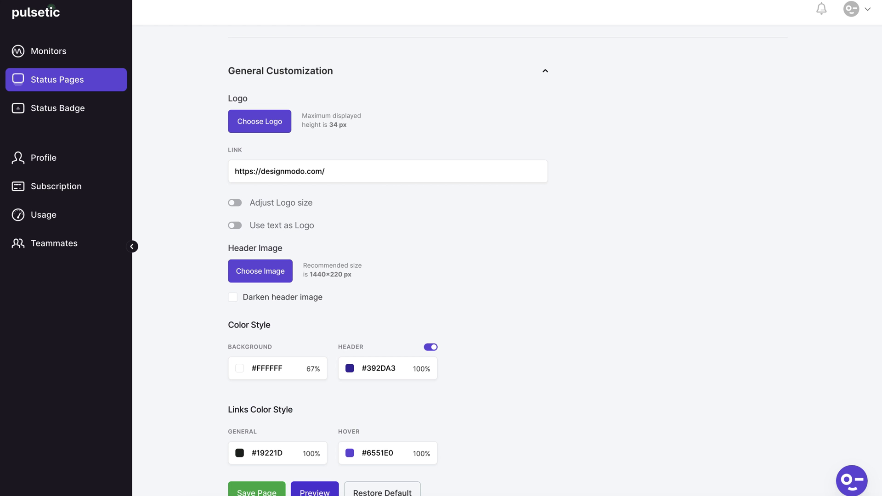
{"action": "scroll", "coordinate": [416, 216], "scroll_direction": "up", "scroll_amount": 3}
- Set logo.png as the status page logo
{"action": "left_click", "coordinate": [276, 173]}
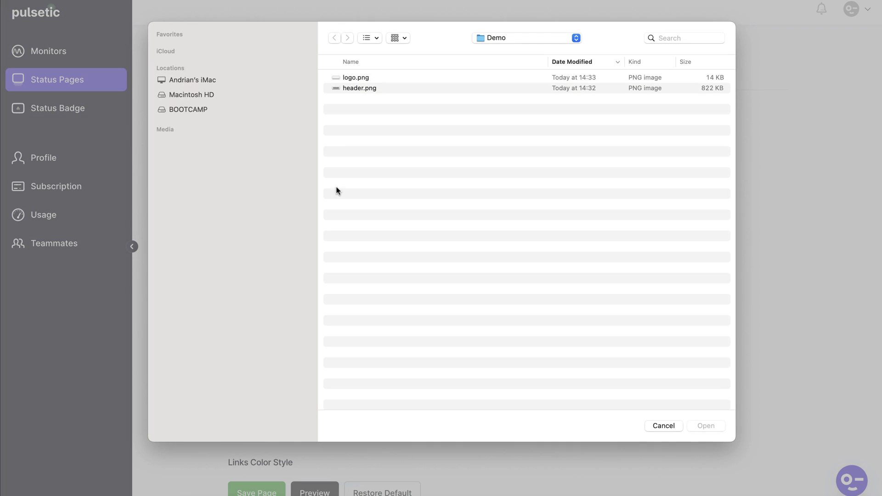
{"action": "left_click", "coordinate": [361, 80]}
{"action": "left_click", "coordinate": [704, 425]}
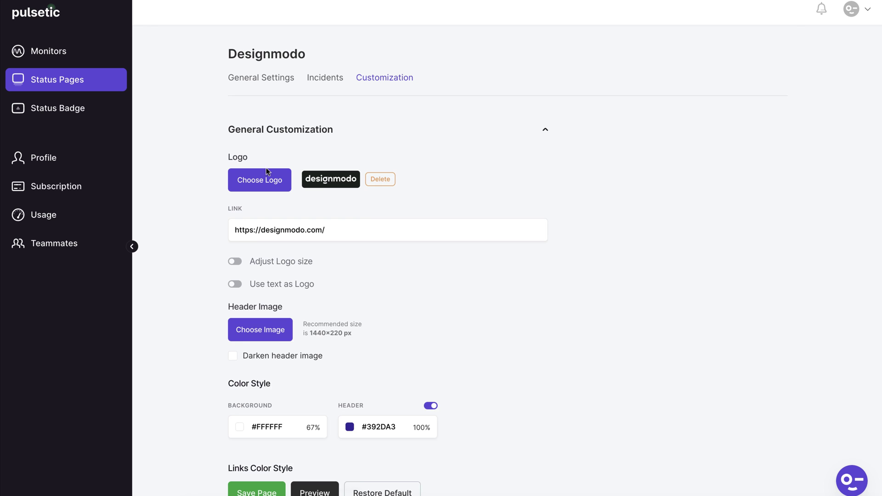
- Set header.png as the header image and preview the public page
{"action": "scroll", "coordinate": [391, 318], "scroll_direction": "down", "scroll_amount": 2}
{"action": "left_click", "coordinate": [273, 251]}
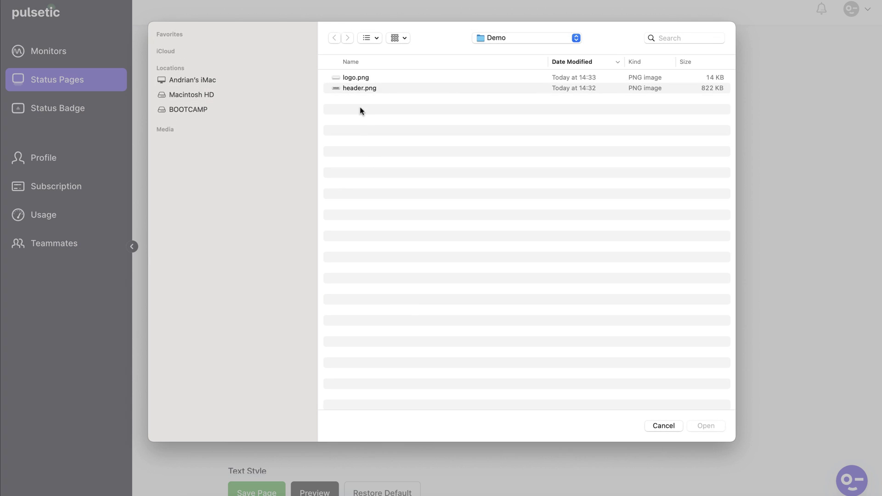
{"action": "left_click", "coordinate": [356, 88]}
{"action": "left_click", "coordinate": [702, 425]}
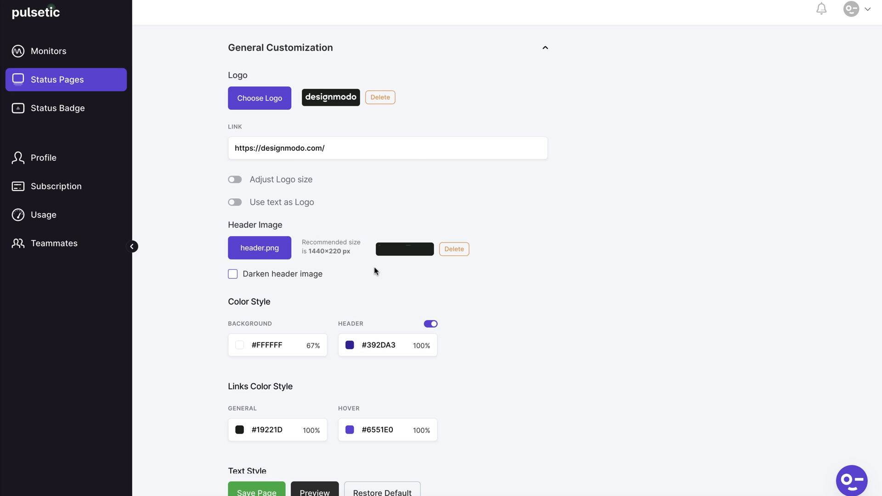
{"action": "left_click", "coordinate": [322, 490]}
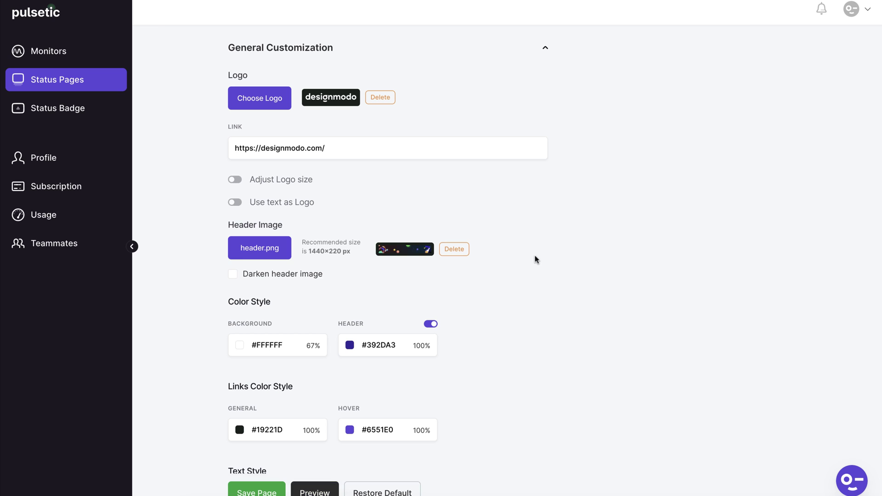
- Try green #5CD54F, then set the Systems Operational icon colour to #4F61D5
{"action": "scroll", "coordinate": [533, 256], "scroll_direction": "down", "scroll_amount": 8}
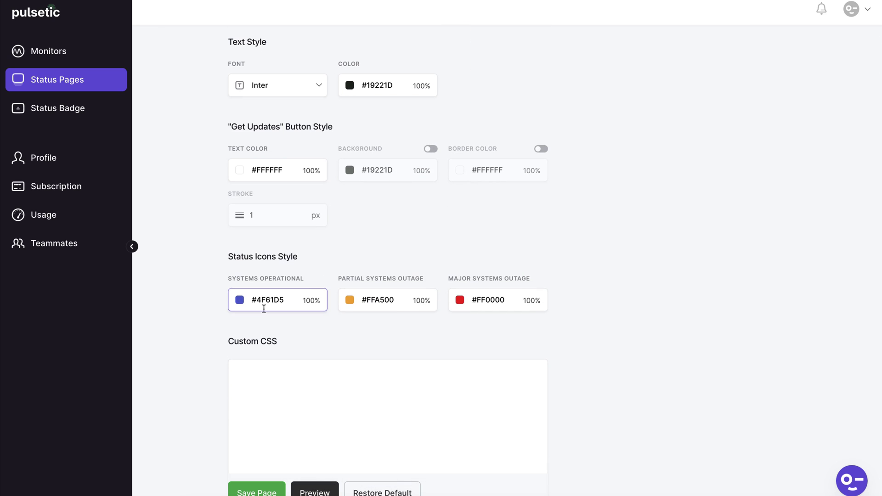
{"action": "left_click", "coordinate": [239, 299]}
{"action": "left_click_drag", "start_coordinate": [309, 391], "coordinate": [283, 391]}
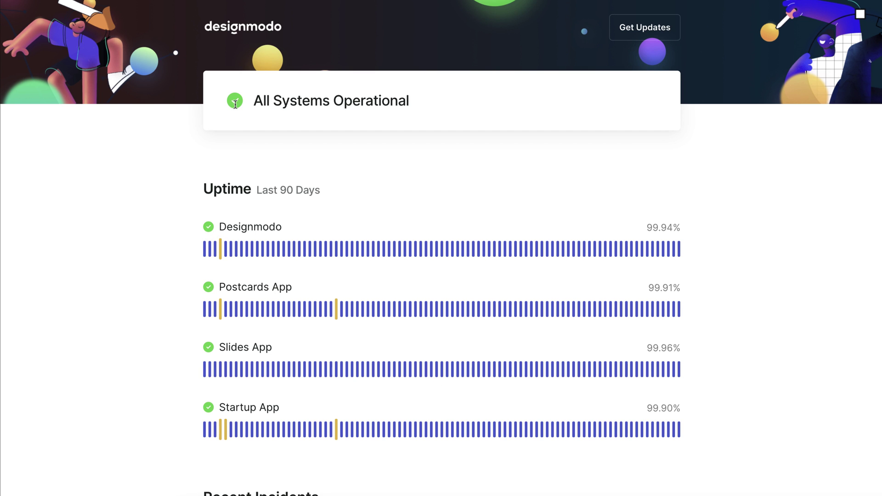
{"action": "left_click", "coordinate": [860, 14]}
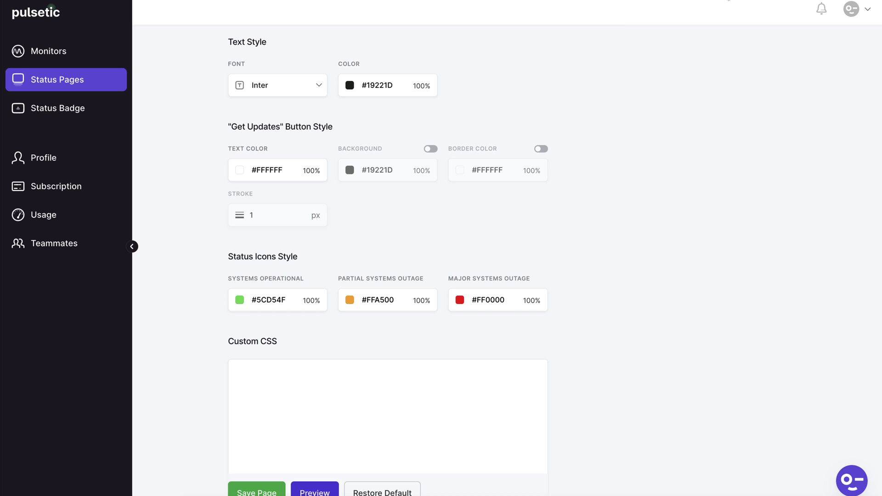
{"action": "double_click", "coordinate": [268, 294]}
{"action": "type", "text": "#4F61D5"}
{"action": "scroll", "coordinate": [219, 350], "scroll_direction": "down", "scroll_amount": 1}
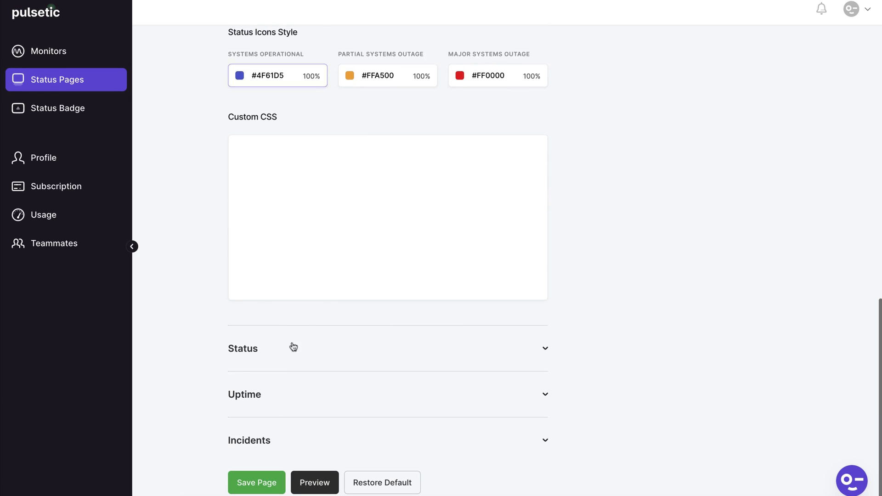
- Preview green Operational uptime bars, then set their colour to #4F61D5
{"action": "left_click", "coordinate": [386, 389]}
{"action": "left_click_drag", "start_coordinate": [256, 298], "coordinate": [298, 317]}
{"action": "left_click", "coordinate": [239, 297]}
{"action": "left_click_drag", "start_coordinate": [279, 388], "coordinate": [284, 388]}
{"action": "left_click", "coordinate": [296, 482]}
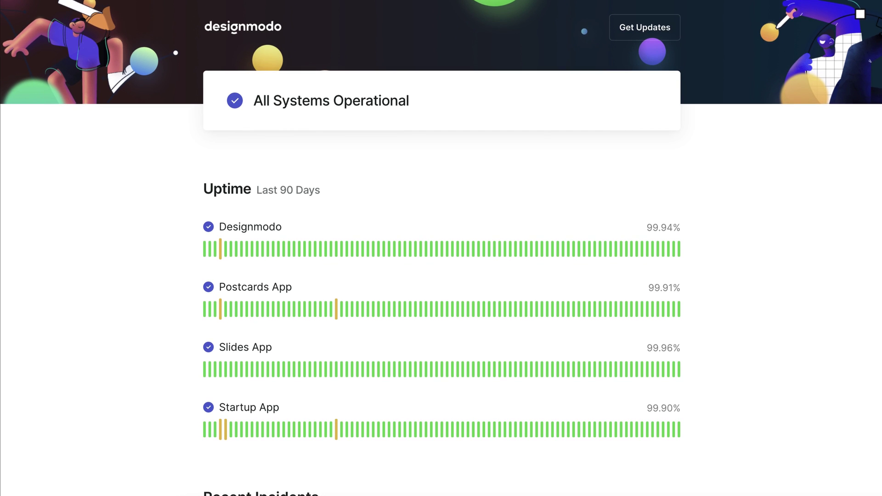
{"action": "left_click", "coordinate": [860, 14]}
{"action": "left_click", "coordinate": [256, 297]}
{"action": "left_click_drag", "start_coordinate": [256, 296], "coordinate": [296, 316]}
{"action": "type", "text": "#4F61D5"}
{"action": "left_click", "coordinate": [324, 437]}
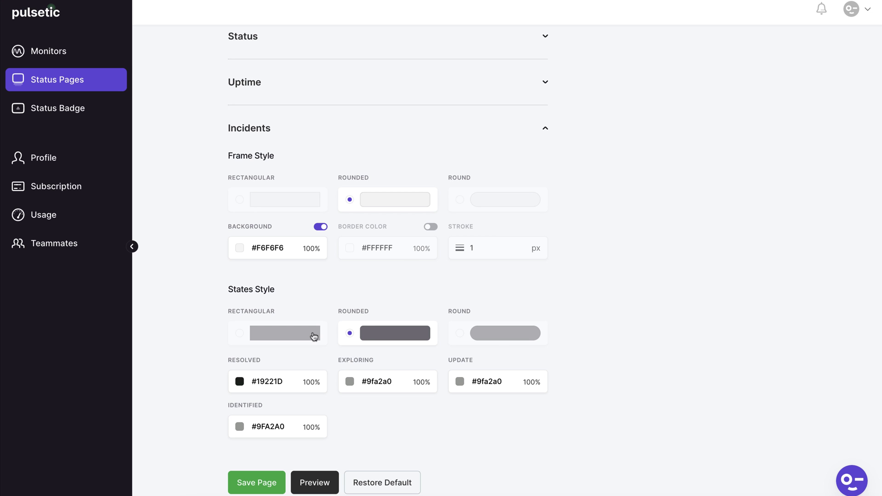
- Preview the incident state labels as Rectangular, then switch them back to Rounded
{"action": "left_click", "coordinate": [314, 336]}
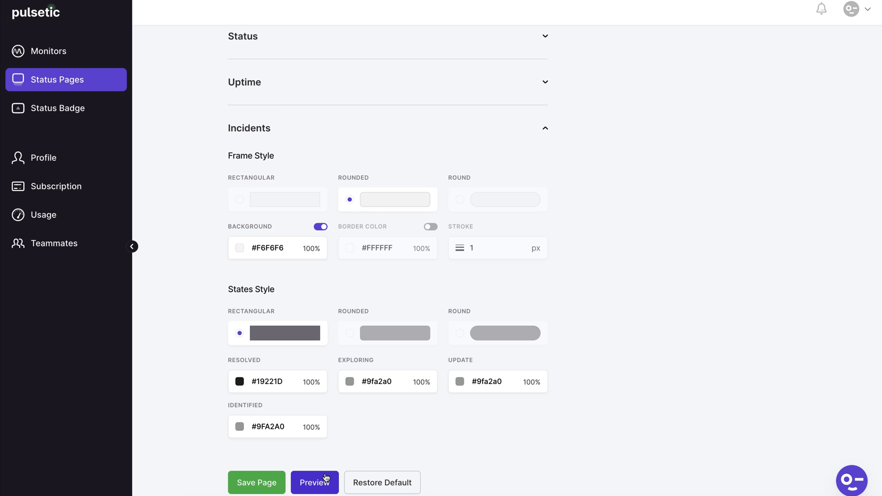
{"action": "left_click", "coordinate": [326, 479]}
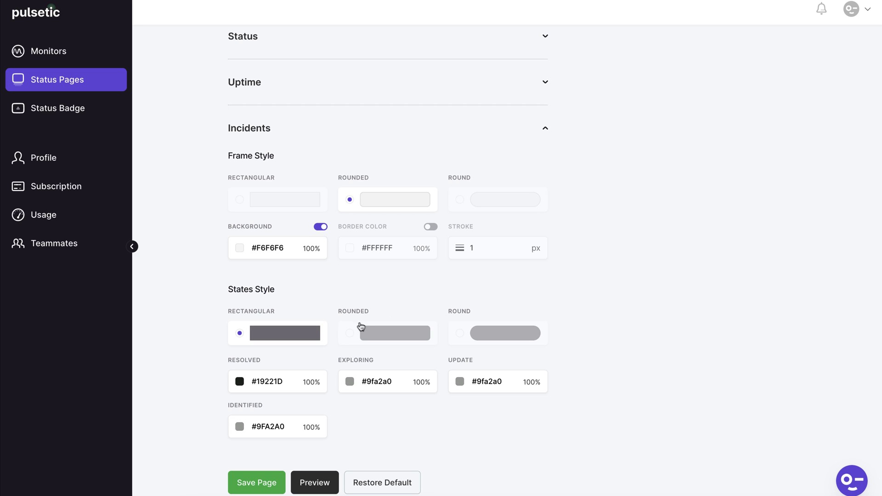
{"action": "left_click", "coordinate": [384, 334]}
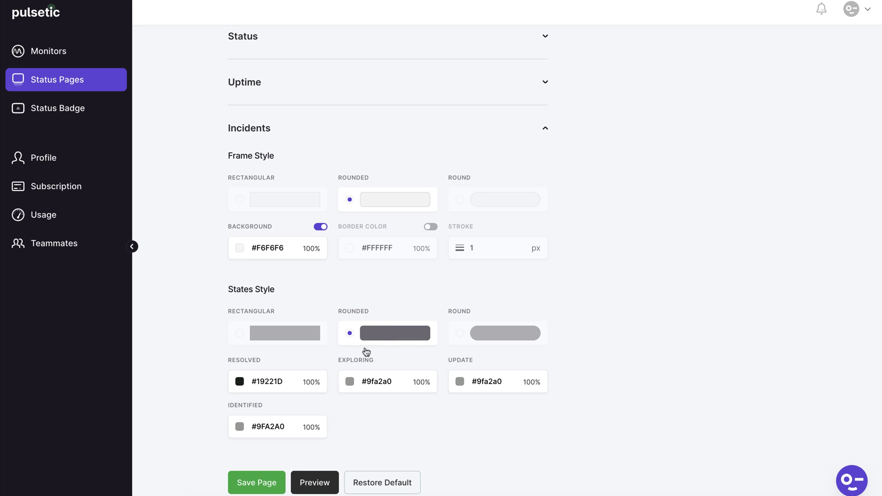
- Save the status page styles and review the three incidents in Incidents History
{"action": "left_click", "coordinate": [276, 474]}
{"action": "scroll", "coordinate": [177, 362], "scroll_direction": "up", "scroll_amount": 3}
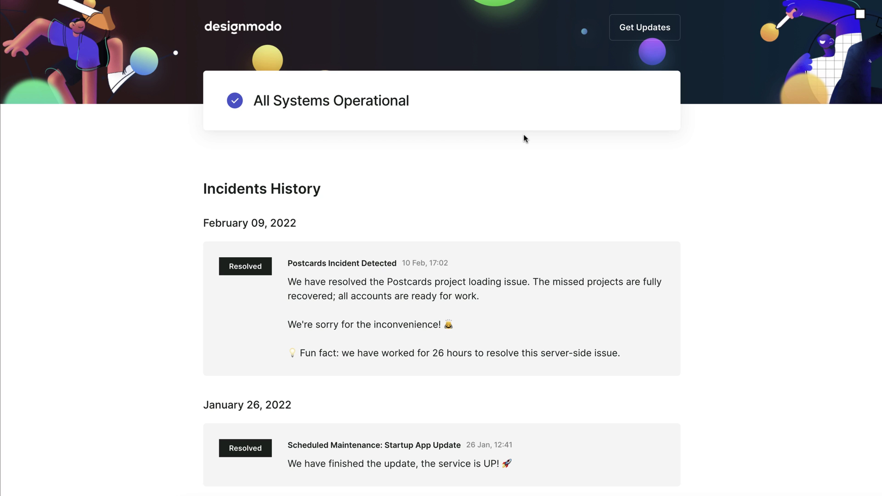
{"action": "scroll", "coordinate": [520, 174], "scroll_direction": "down", "scroll_amount": 4}
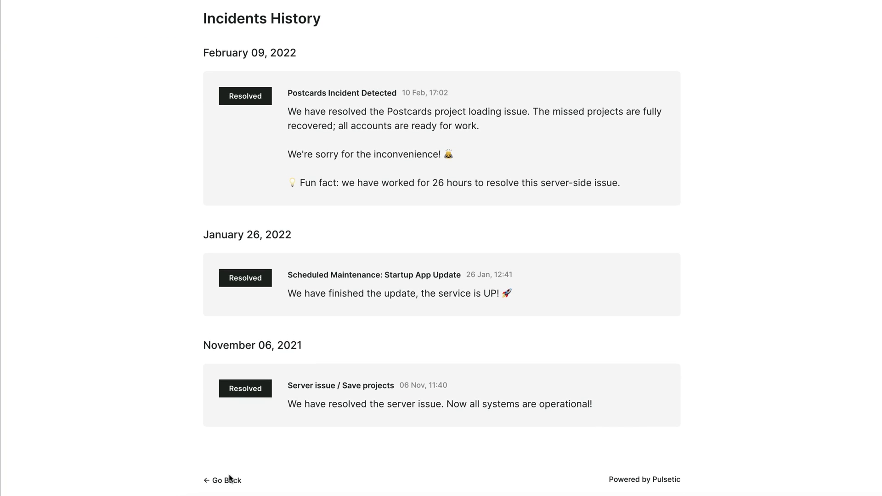
- Go back to the Designmodo status page and check an uptime bar's location breakdown
{"action": "left_click", "coordinate": [229, 479]}
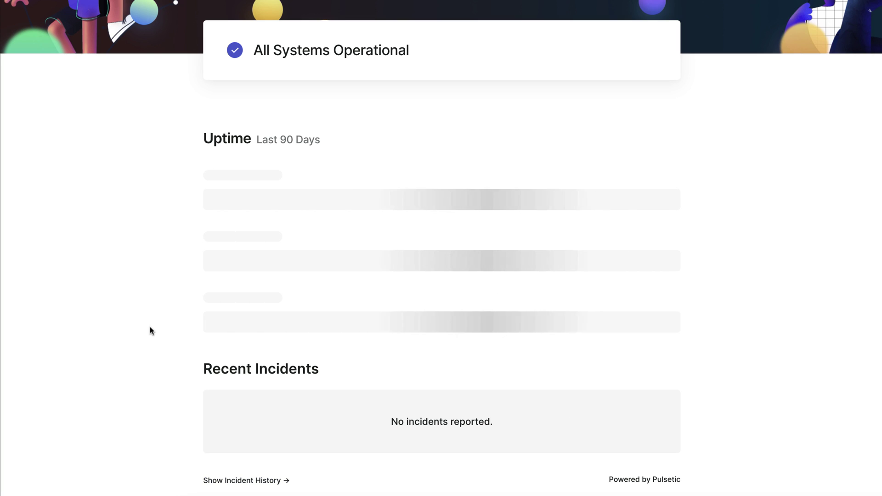
{"action": "scroll", "coordinate": [152, 331], "scroll_direction": "up", "scroll_amount": 3}
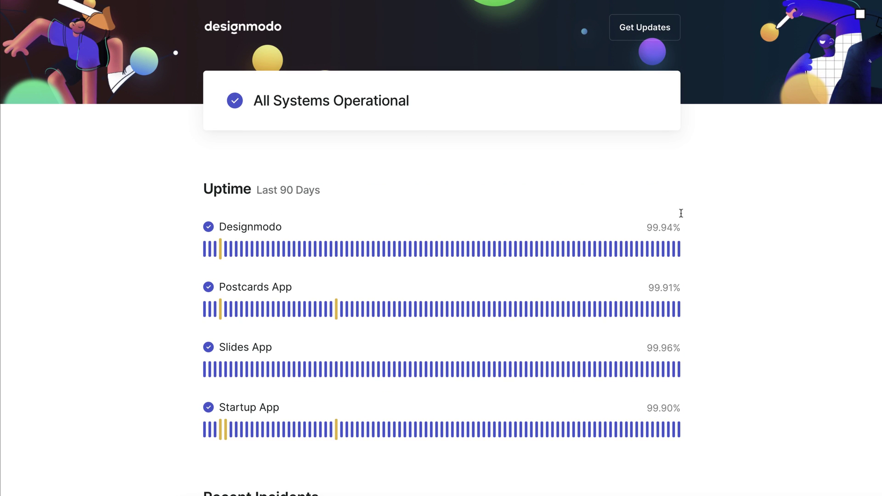
{"action": "mouse_move", "coordinate": [682, 255]}
{"action": "scroll", "coordinate": [682, 256], "scroll_direction": "down", "scroll_amount": 2}
{"action": "scroll", "coordinate": [682, 256], "scroll_direction": "down", "scroll_amount": 1}
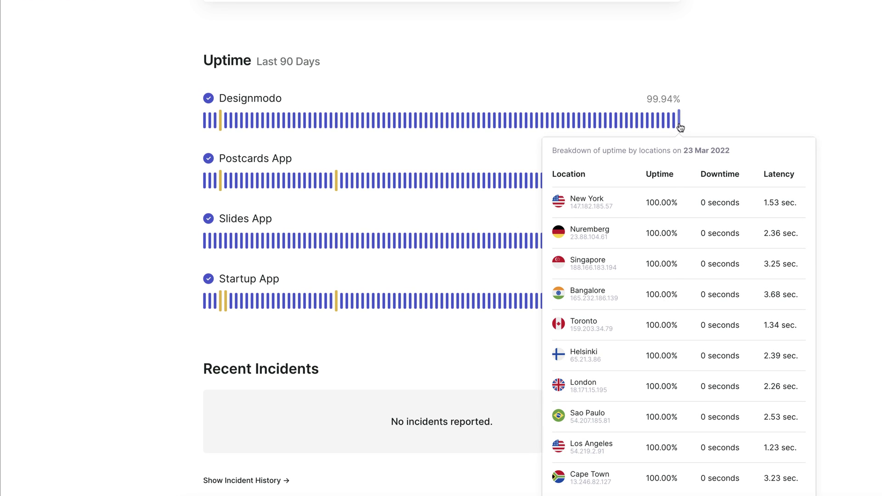
{"action": "scroll", "coordinate": [725, 212], "scroll_direction": "up", "scroll_amount": 3}
- Open the Get Updates subscription form, focus its email field, then dismiss it
{"action": "left_click", "coordinate": [648, 30]}
{"action": "left_click", "coordinate": [663, 108]}
{"action": "left_click", "coordinate": [765, 138]}
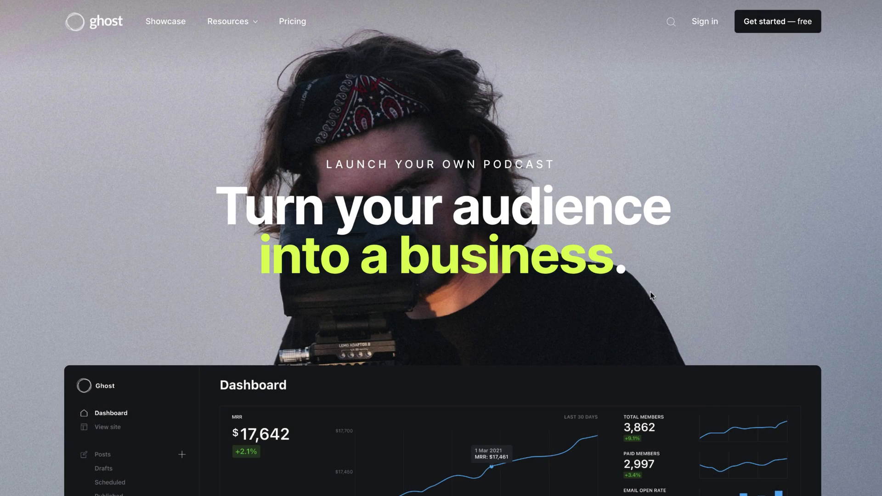
- Scroll through the Ghost homepage, then return to the Pulsetic dashboard via Your Dashboard
{"action": "scroll", "coordinate": [713, 300], "scroll_direction": "down", "scroll_amount": 20}
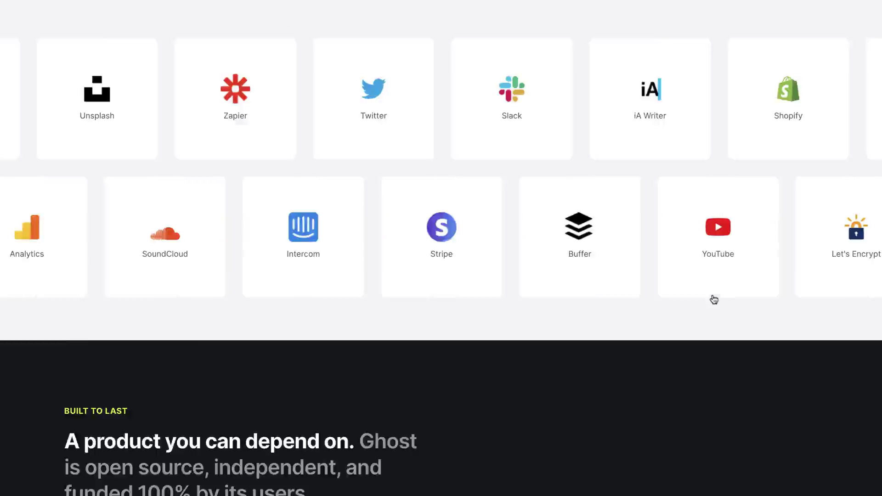
{"action": "scroll", "coordinate": [714, 298], "scroll_direction": "down", "scroll_amount": 15}
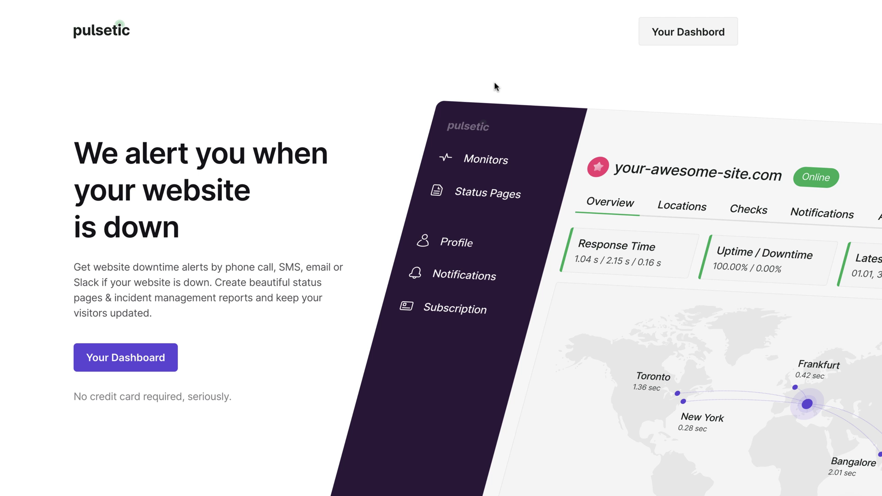
{"action": "left_click", "coordinate": [660, 46]}
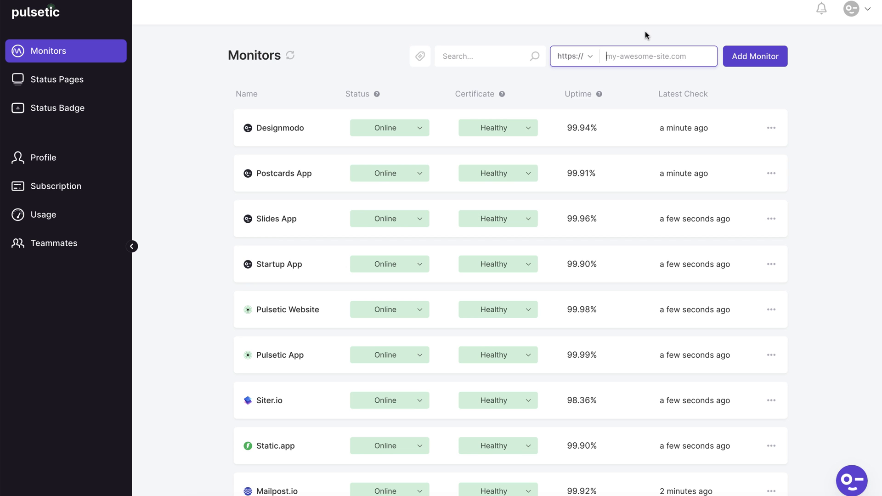
- Open the Designmodo badge from the Status Badge list and review its Badge Pages form
{"action": "left_click", "coordinate": [108, 108]}
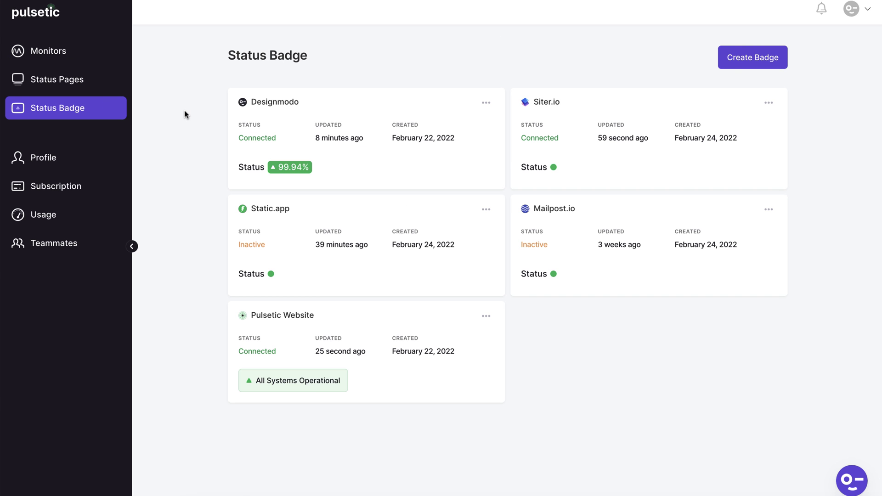
{"action": "left_click", "coordinate": [290, 104]}
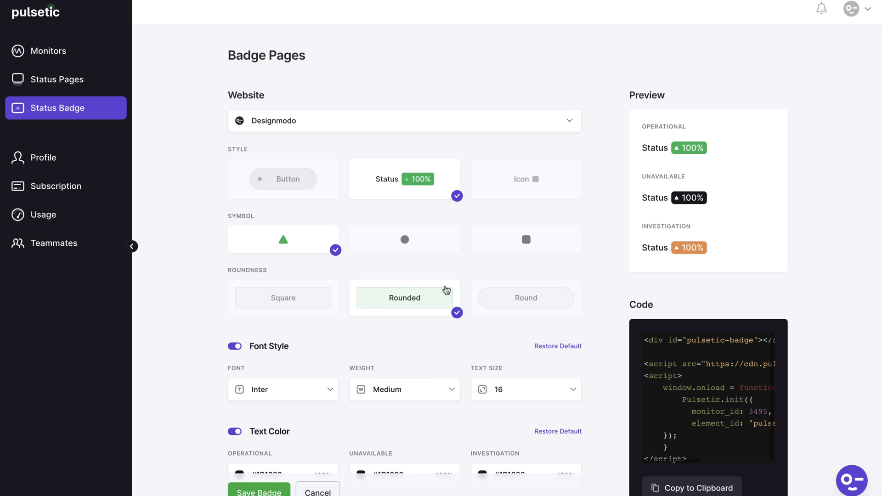
{"action": "scroll", "coordinate": [581, 246], "scroll_direction": "down", "scroll_amount": 6}
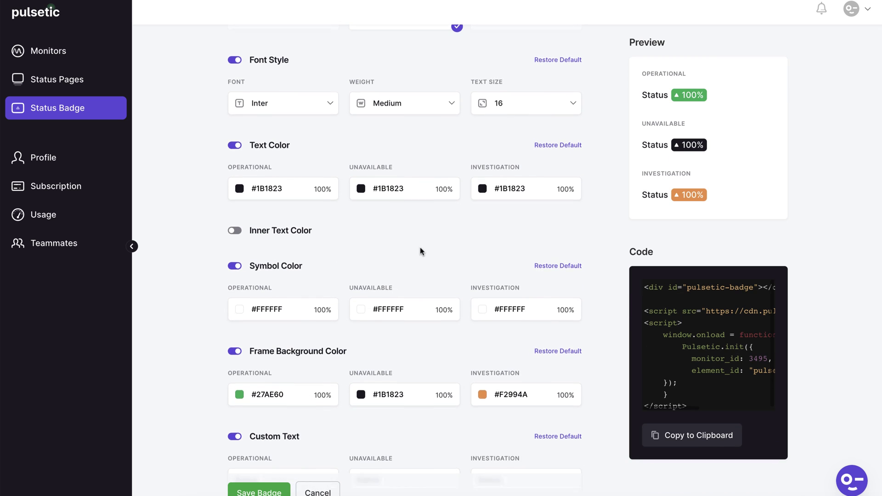
{"action": "scroll", "coordinate": [420, 248], "scroll_direction": "down", "scroll_amount": 7}
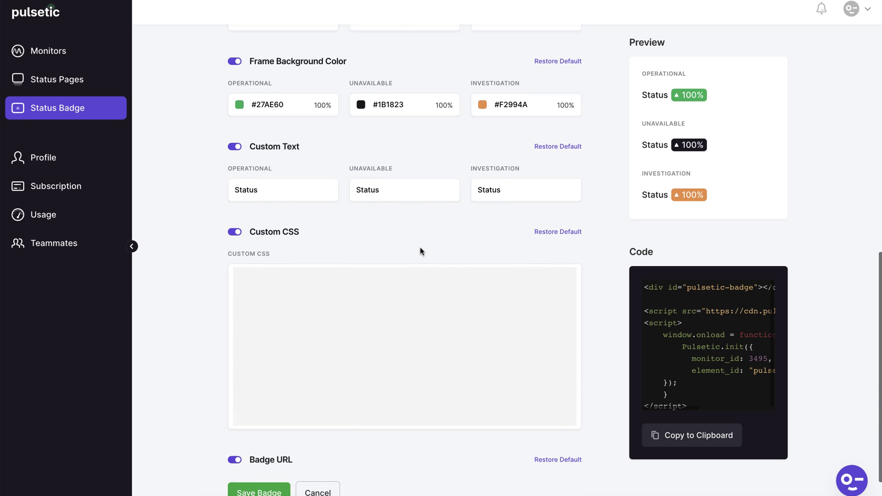
{"action": "scroll", "coordinate": [420, 250], "scroll_direction": "down", "scroll_amount": 1}
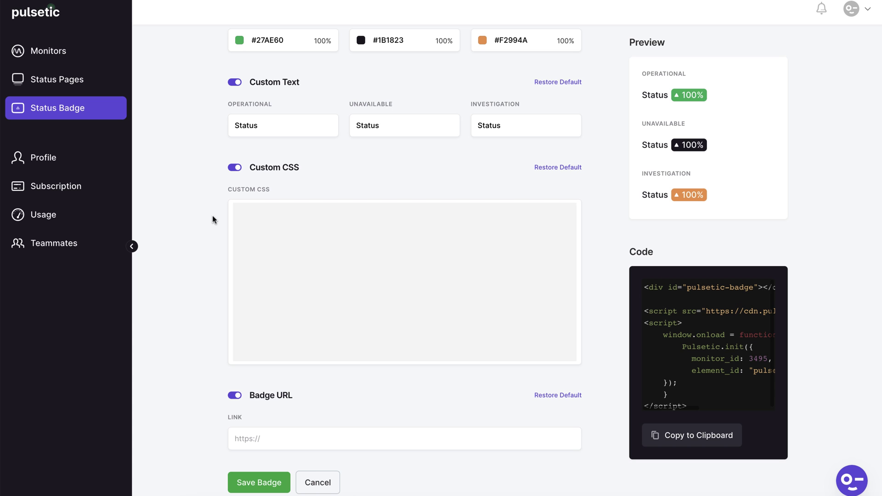
{"action": "scroll", "coordinate": [213, 216], "scroll_direction": "up", "scroll_amount": 8}
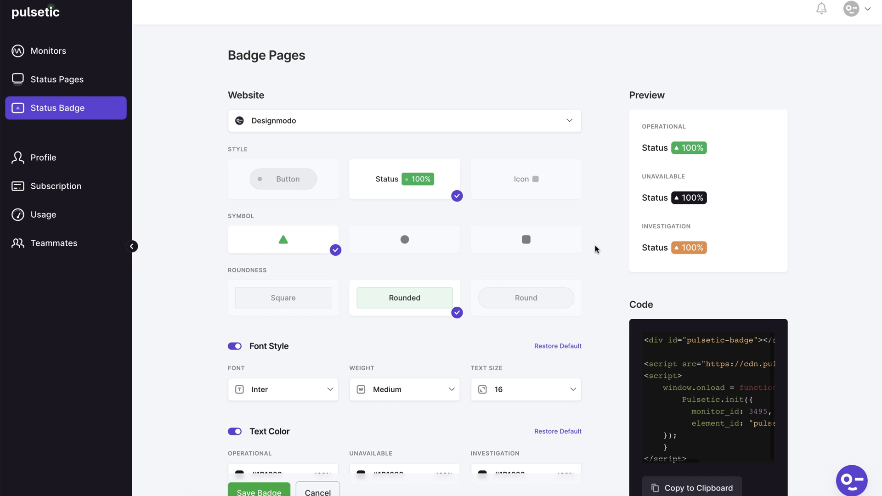
- Switch the Designmodo badge to the icon-only style and save it
{"action": "left_click", "coordinate": [551, 191]}
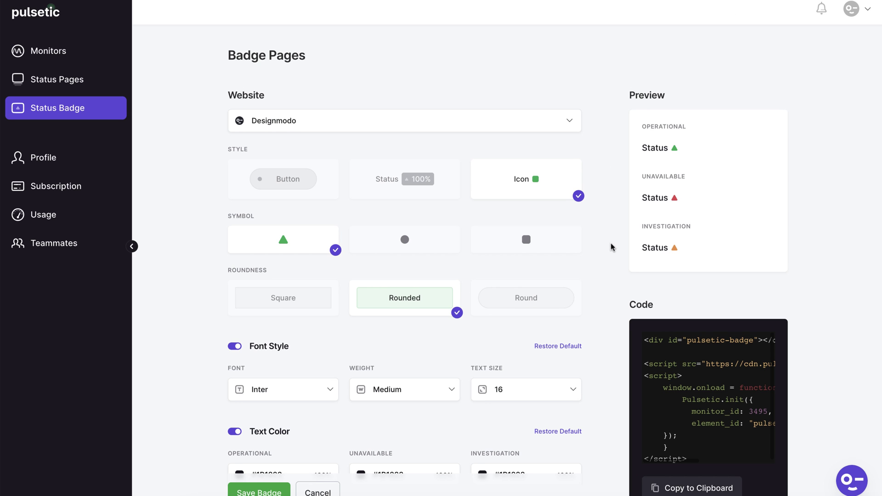
{"action": "scroll", "coordinate": [610, 246], "scroll_direction": "down", "scroll_amount": 1}
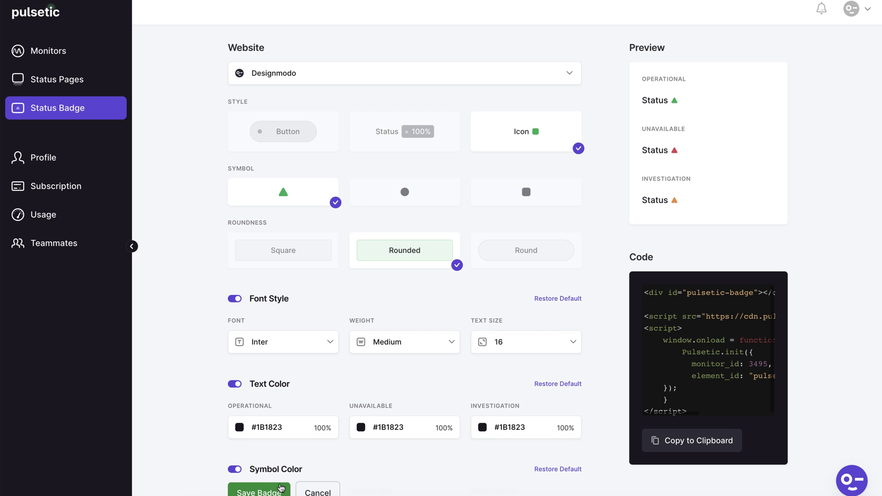
{"action": "left_click", "coordinate": [258, 491]}
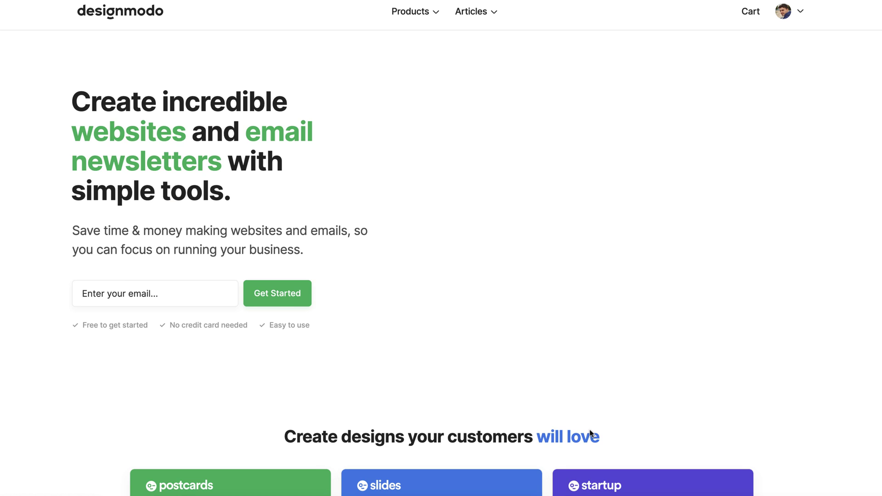
{"action": "scroll", "coordinate": [591, 434], "scroll_direction": "down", "scroll_amount": 20}
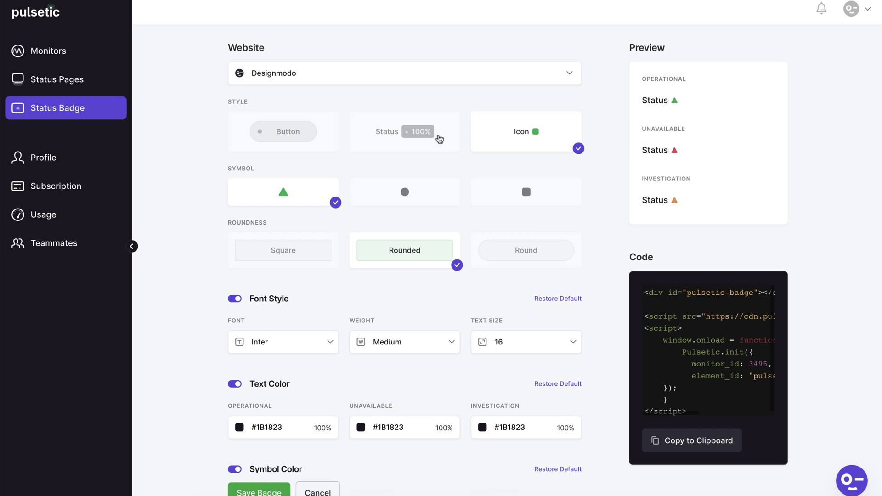
- Restore the Status percentage badge style, save, and set the badge font to Inter
{"action": "left_click", "coordinate": [334, 346]}
{"action": "left_click", "coordinate": [329, 362]}
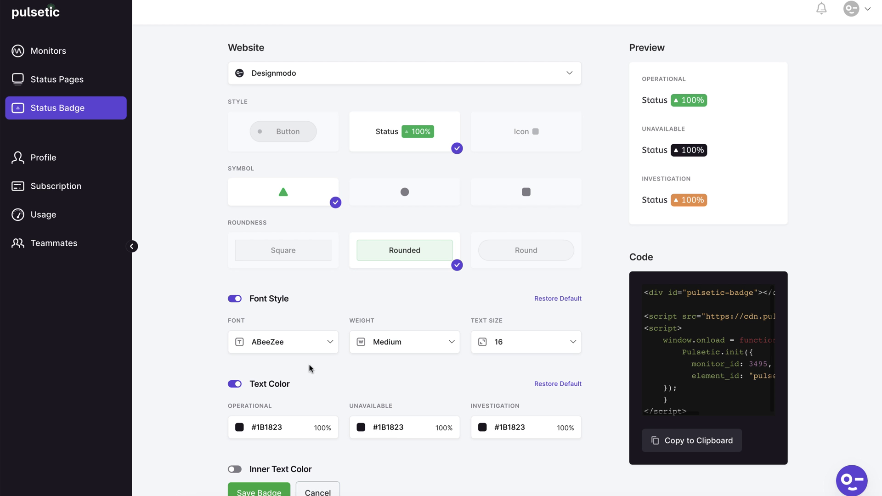
{"action": "left_click", "coordinate": [310, 343]}
{"action": "type", "text": "inter"}
{"action": "left_click", "coordinate": [279, 362]}
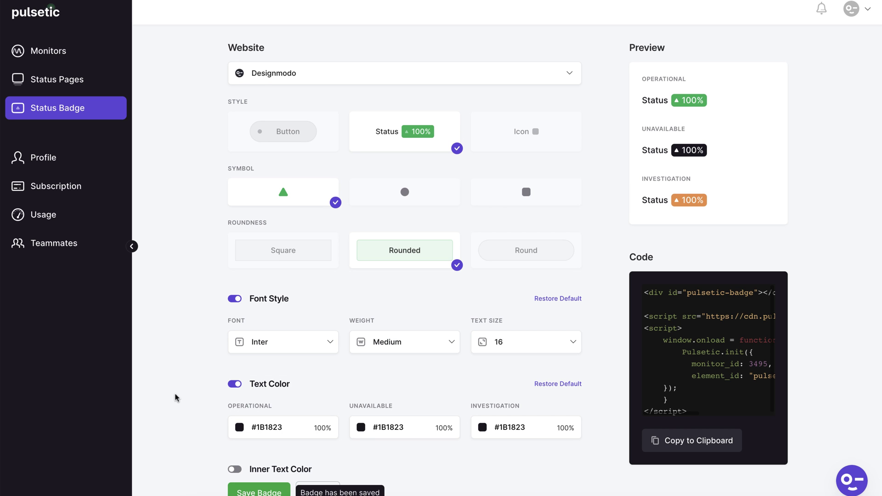
- Copy the Designmodo badge's embed code to the clipboard
{"action": "scroll", "coordinate": [176, 398], "scroll_direction": "down", "scroll_amount": 9}
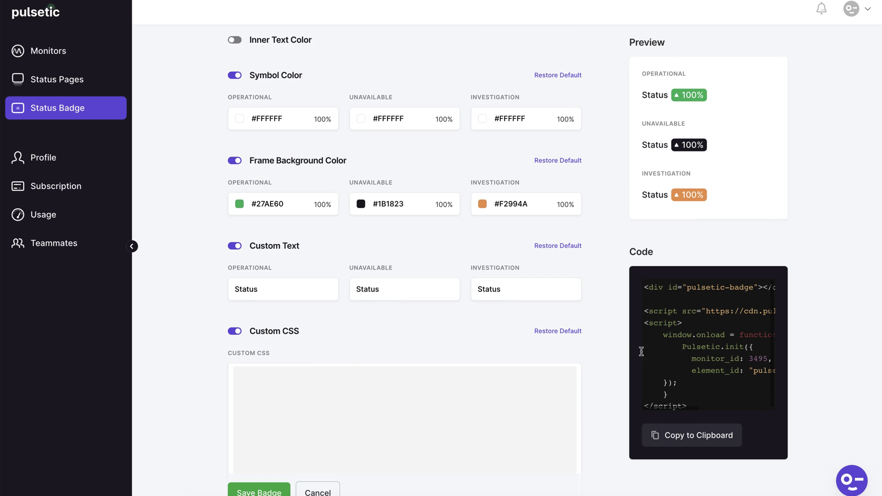
{"action": "left_click", "coordinate": [720, 428]}
{"action": "scroll", "coordinate": [622, 351], "scroll_direction": "up", "scroll_amount": 9}
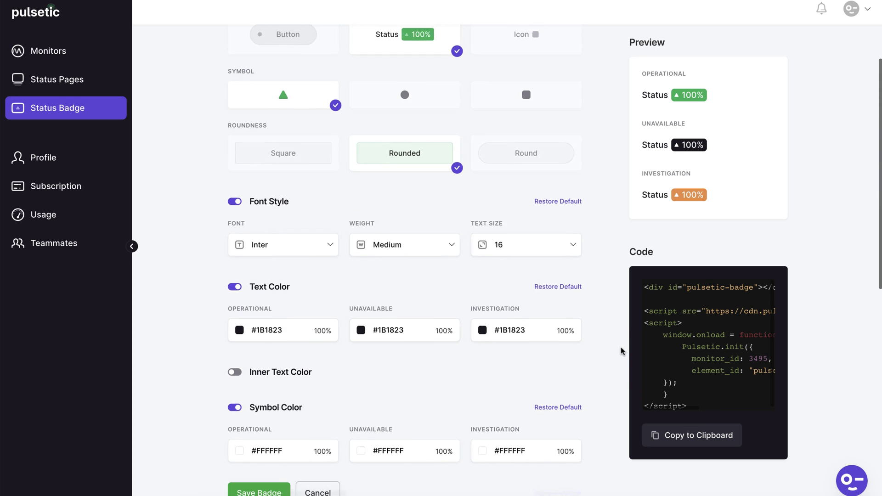